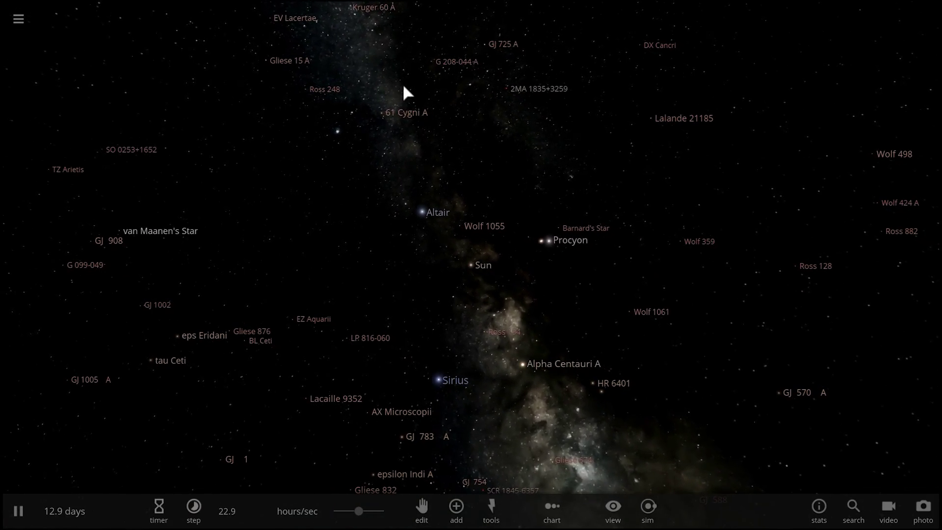
# Step: Survey the map of nearby stars around the Sun from several angles and distances
pyautogui.scroll(-3, 505, 104)
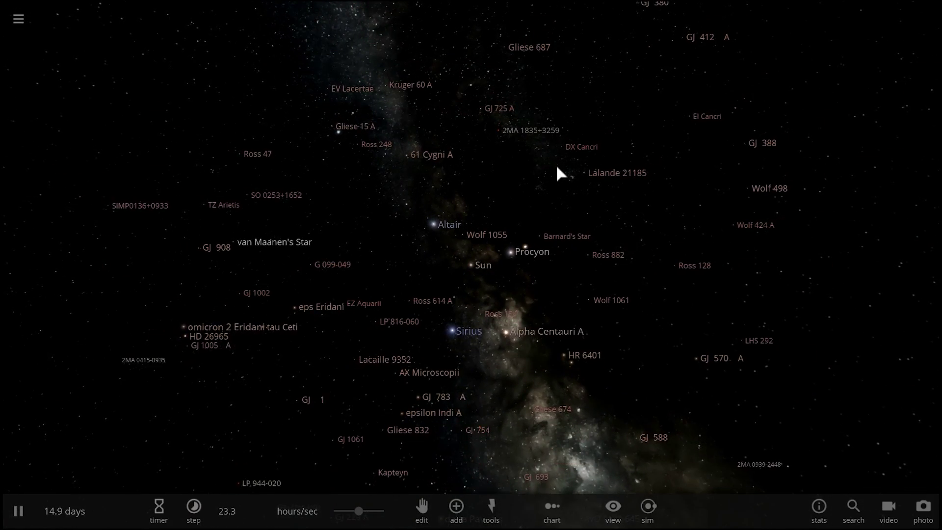
pyautogui.moveTo(557, 167); pyautogui.dragTo(439, 190)
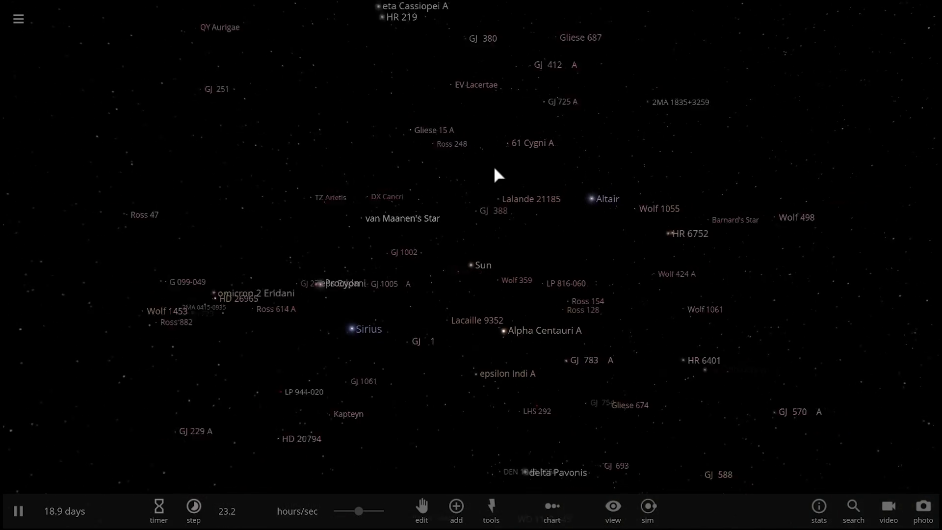
pyautogui.scroll(-3, 494, 168)
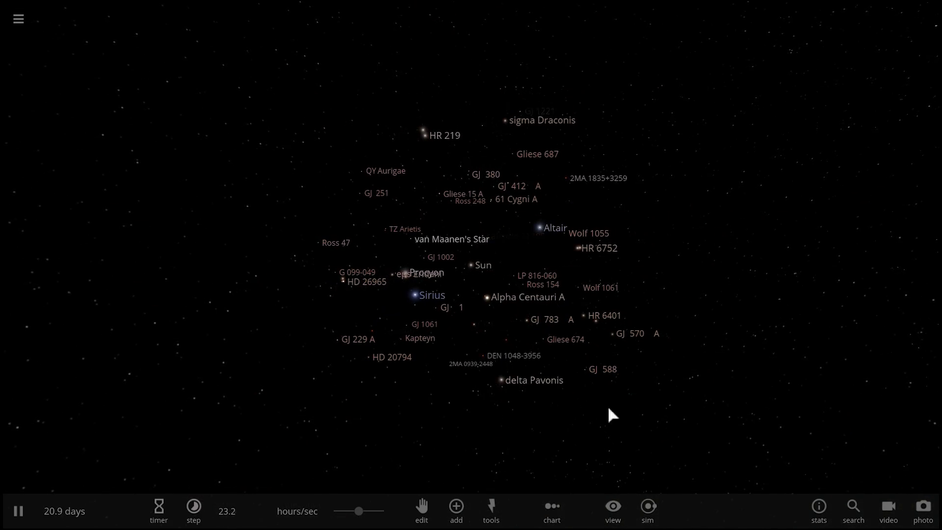
pyautogui.scroll(3, 502, 419)
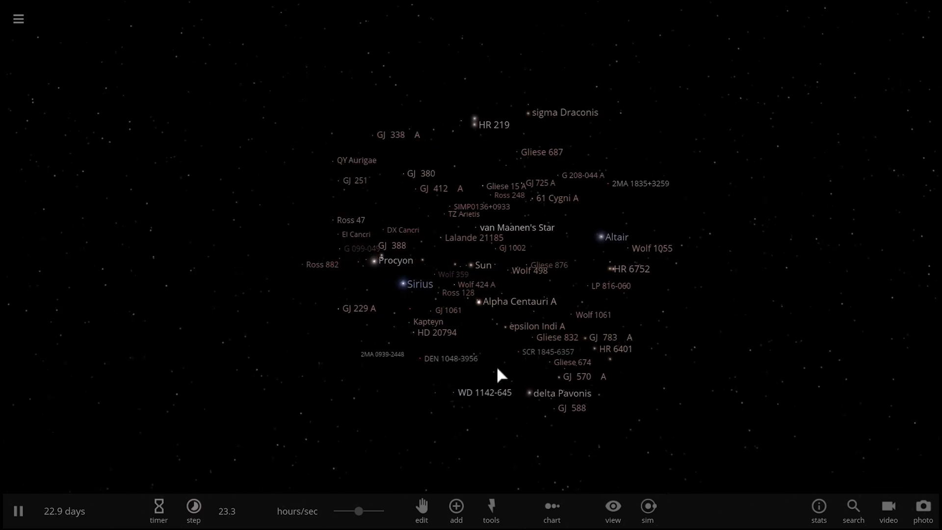
pyautogui.moveTo(568, 303); pyautogui.dragTo(463, 297)
pyautogui.scroll(3, 462, 297)
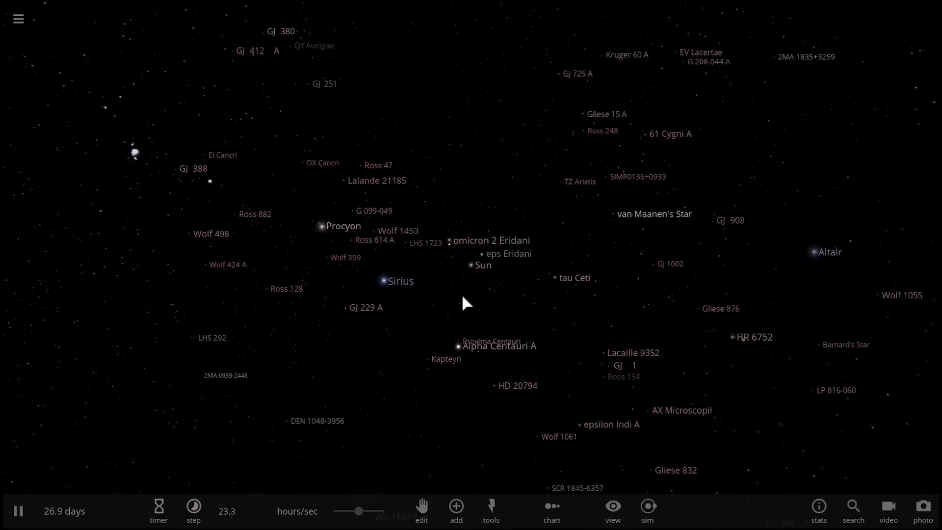
pyautogui.moveTo(463, 295); pyautogui.dragTo(511, 292)
pyautogui.scroll(3, 511, 297)
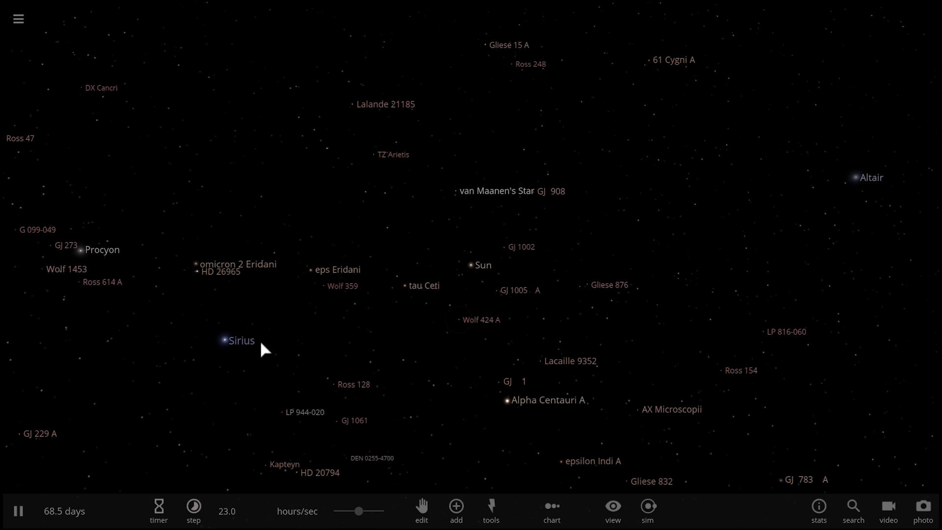
# Step: Select Sirius B and examine where the Sirius system lies relative to the Sun and Alpha Centauri
pyautogui.click(230, 342)
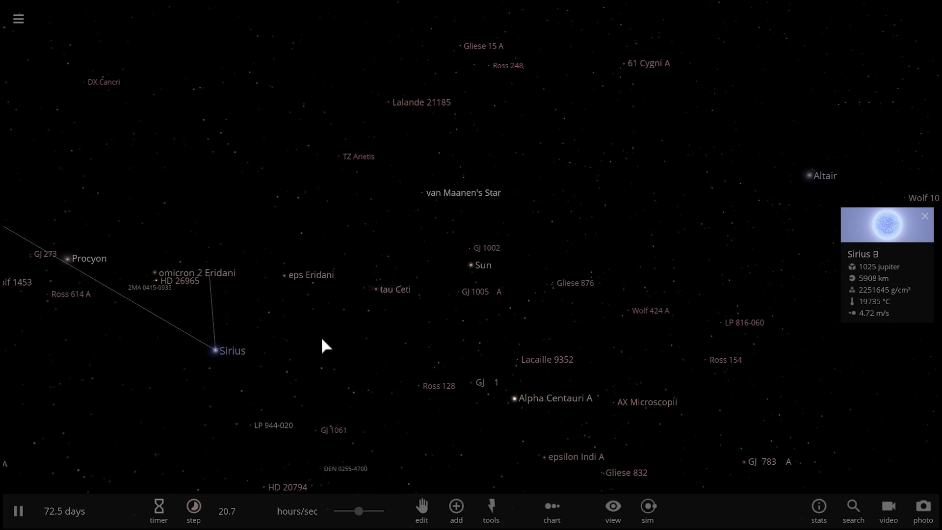
pyautogui.moveTo(371, 326); pyautogui.dragTo(400, 333)
pyautogui.scroll(-5, 400, 333)
pyautogui.scroll(-3, 400, 339)
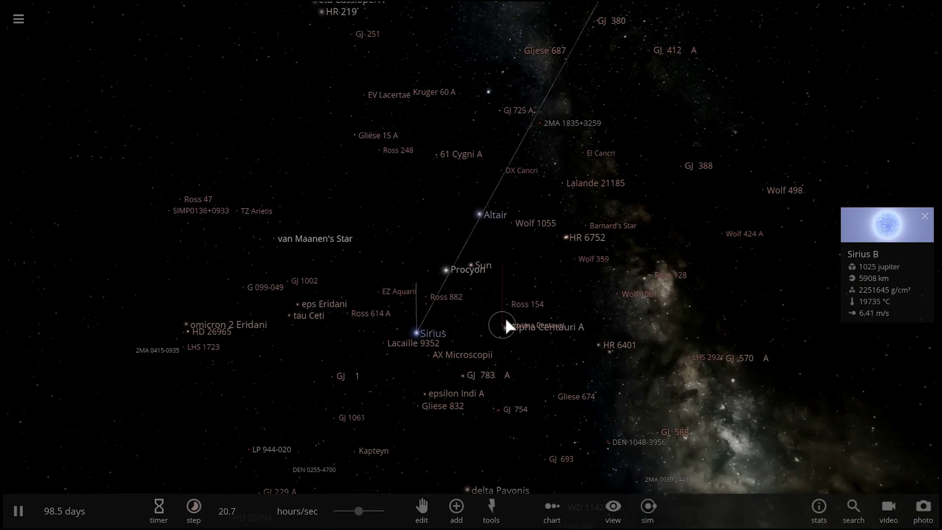
pyautogui.moveTo(505, 317); pyautogui.dragTo(570, 334)
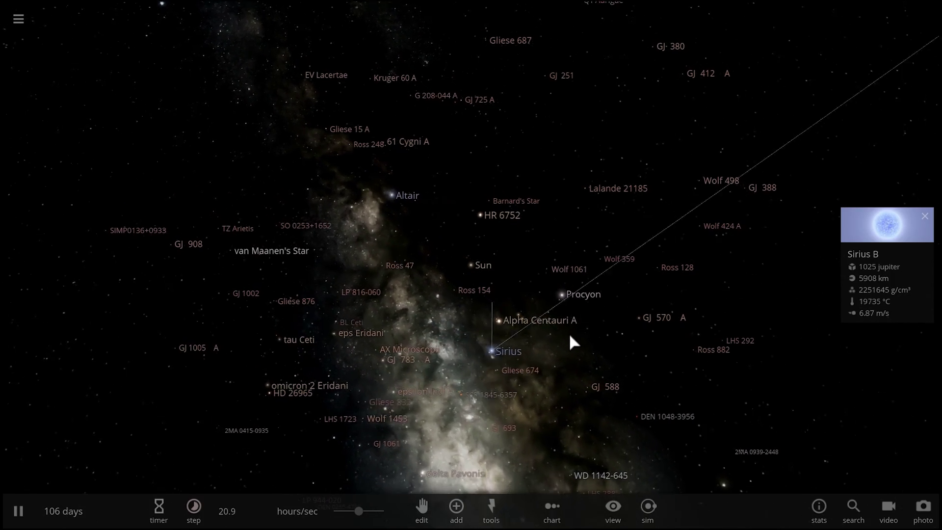
# Step: Start another simulation and add two Sirius B stars as a binary pair with balanced motion
pyautogui.click(19, 19)
pyautogui.click(57, 138)
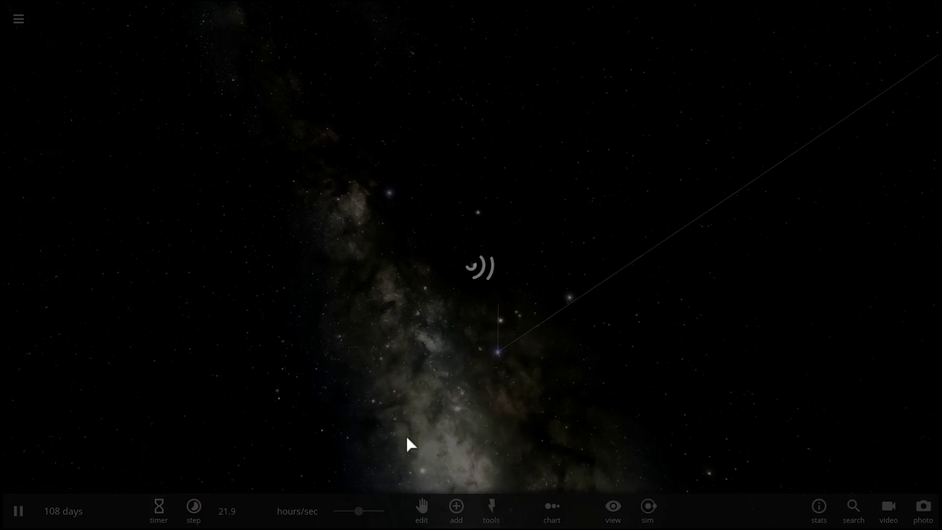
pyautogui.click(456, 510)
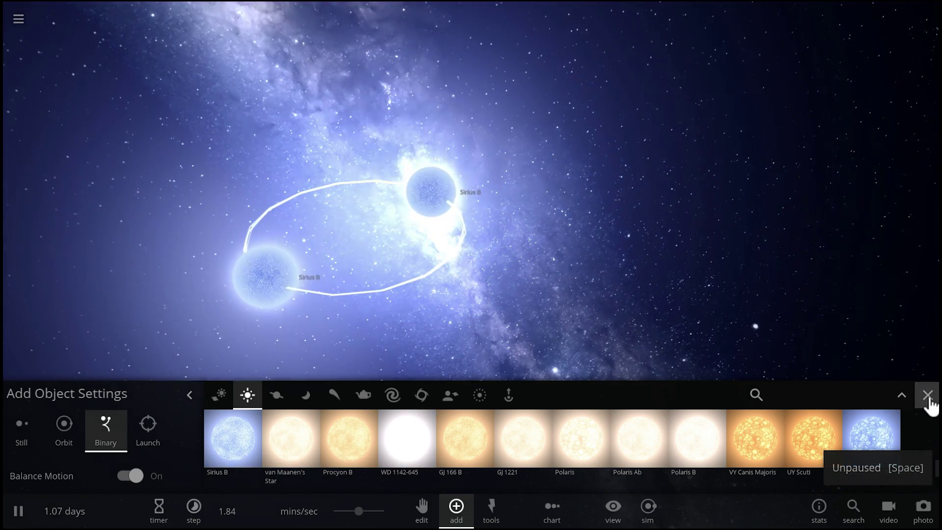
pyautogui.click(928, 397)
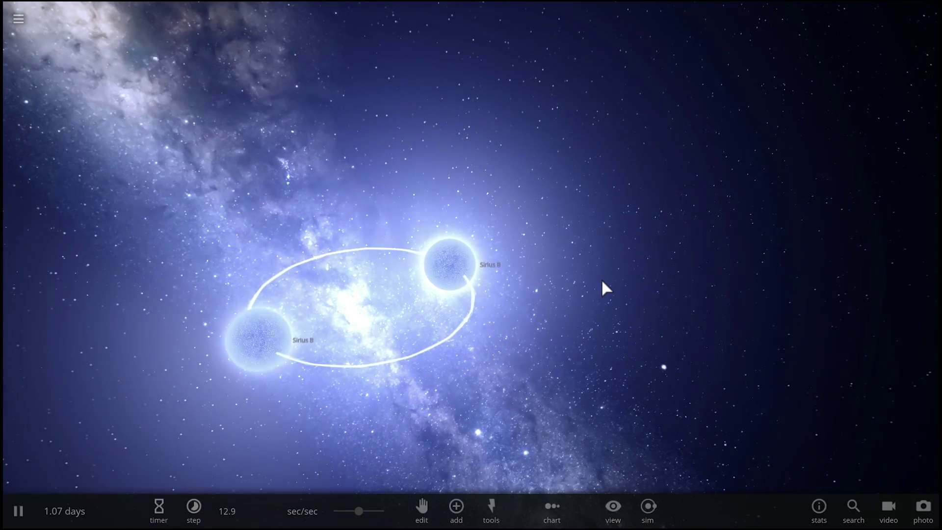
# Step: Set the speed of one Sirius B star in the binary to 200 km/s
pyautogui.click(328, 373)
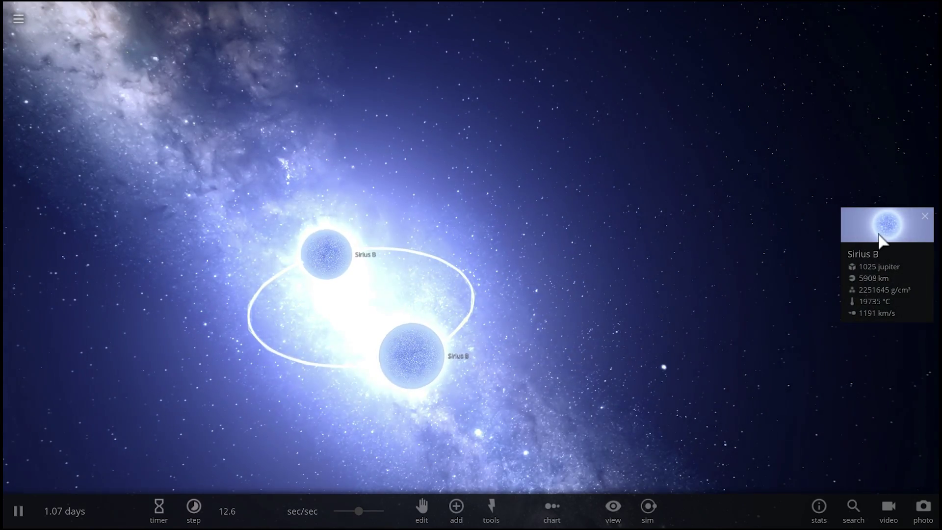
pyautogui.click(880, 240)
pyautogui.click(742, 178)
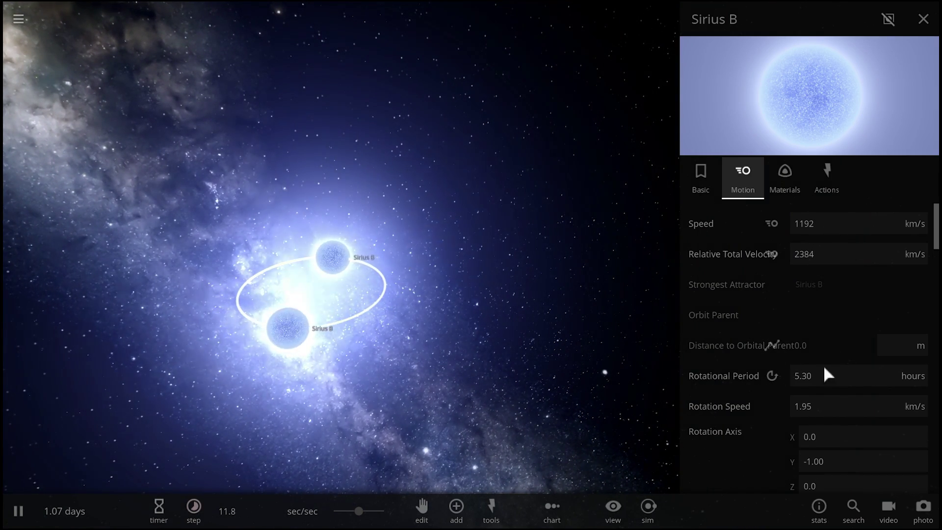
pyautogui.click(839, 223)
pyautogui.write('2')
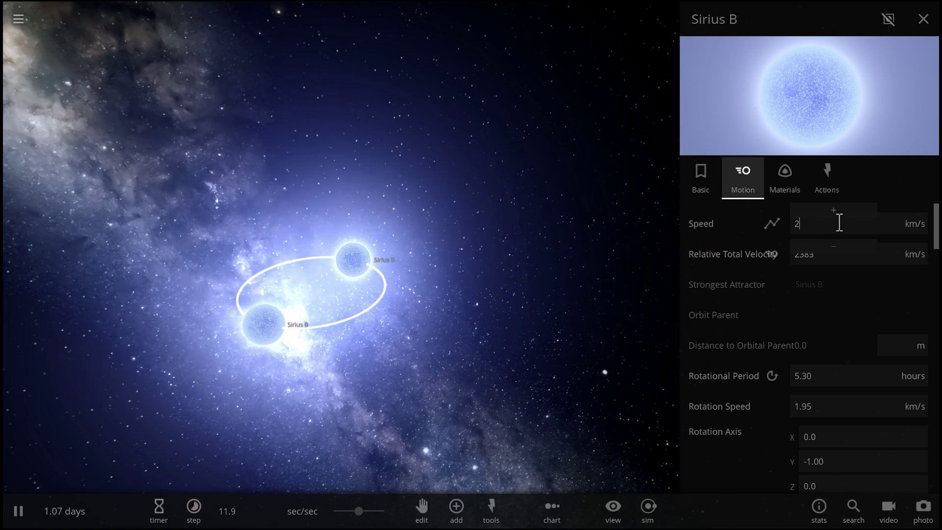
pyautogui.write('00')
pyautogui.press('Return')
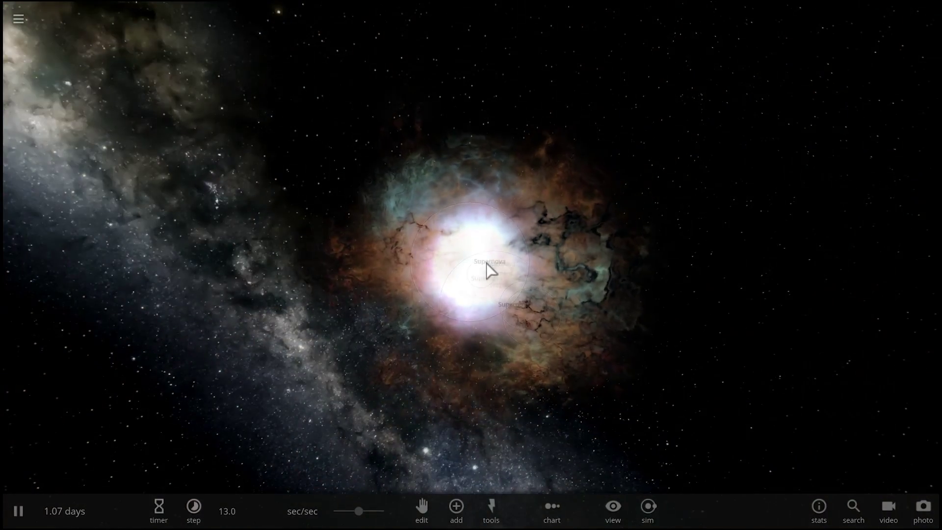
# Step: Select the supernova and examine its expanding cloud from farther out
pyautogui.click(487, 264)
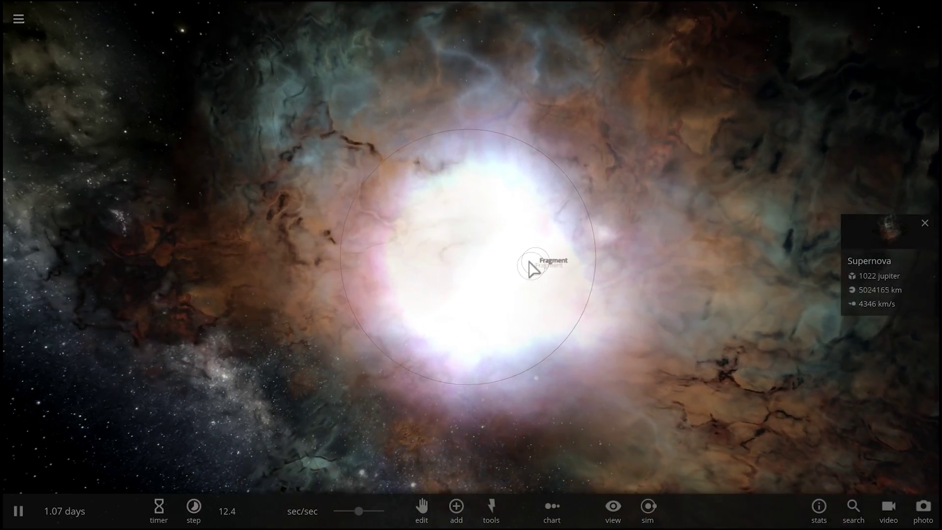
pyautogui.moveTo(471, 264); pyautogui.dragTo(520, 238)
pyautogui.scroll(-5, 520, 243)
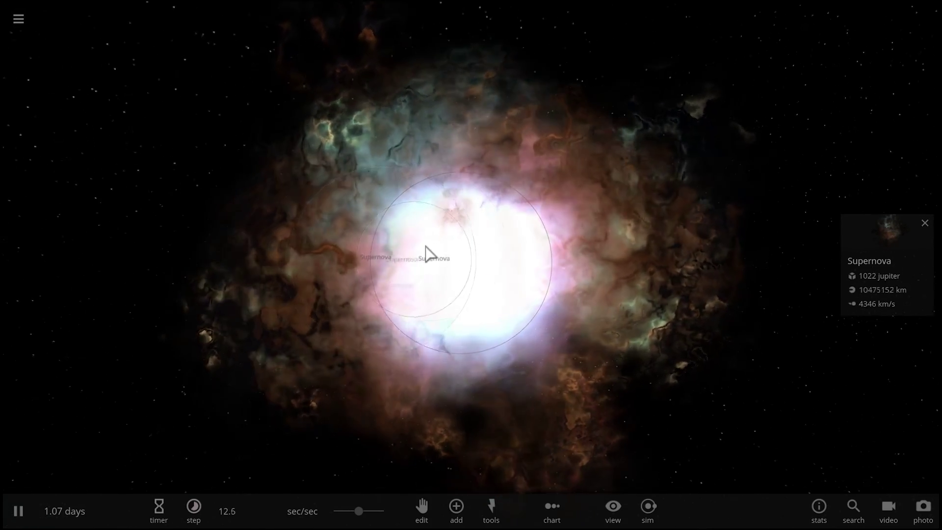
pyautogui.scroll(-3, 419, 255)
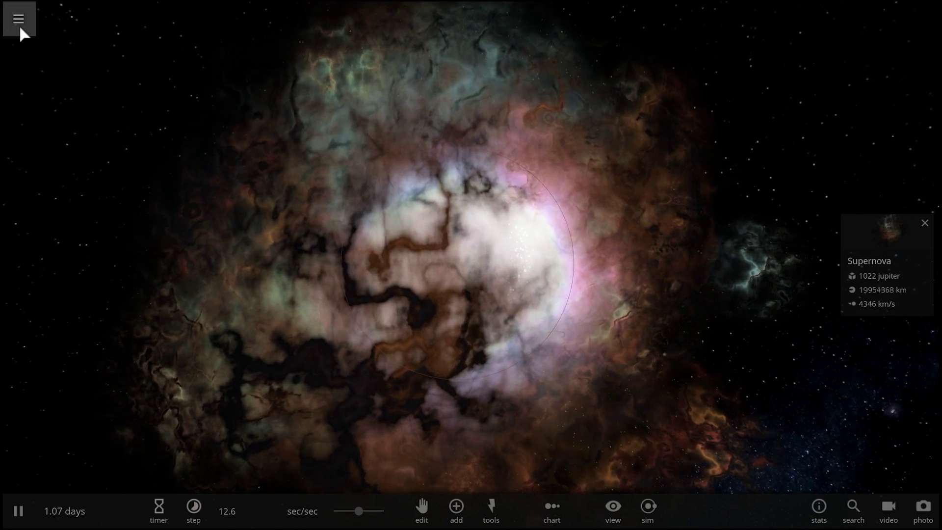
# Step: Reload the simulation of nearby stars and focus on the Sun
pyautogui.click(19, 25)
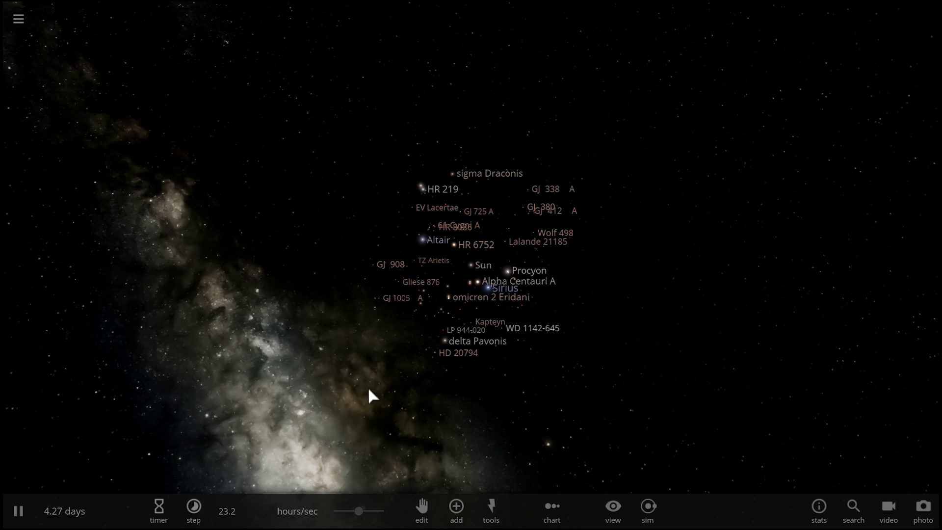
pyautogui.moveTo(304, 189); pyautogui.dragTo(460, 201)
pyautogui.scroll(4, 453, 220)
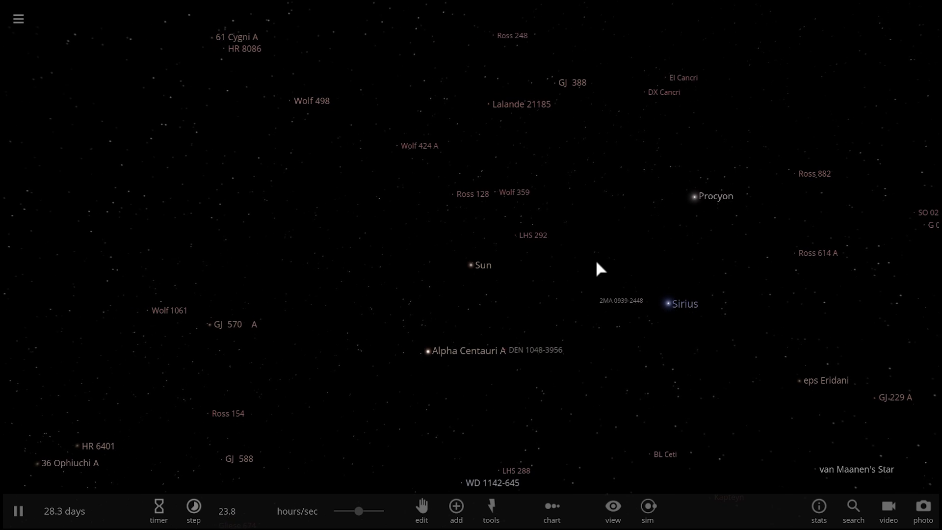
pyautogui.click(476, 270)
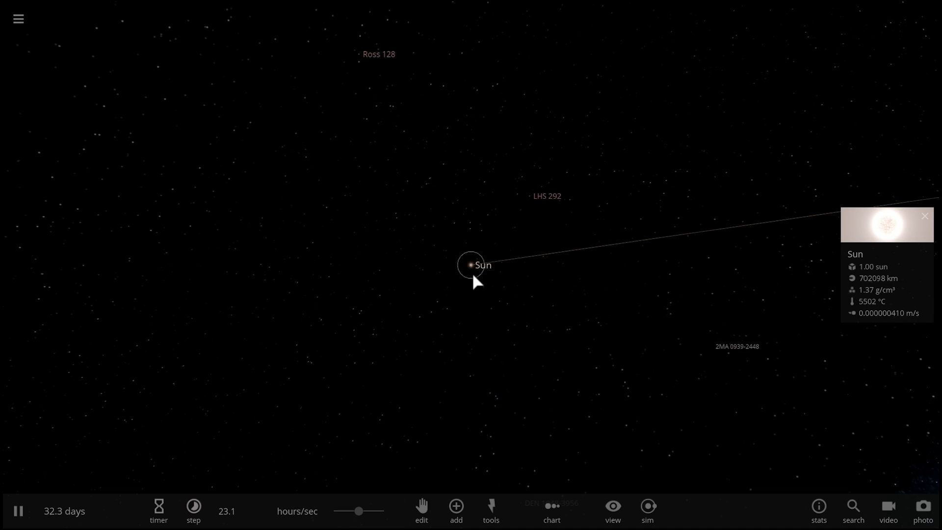
pyautogui.scroll(10, 473, 273)
pyautogui.scroll(-5, 469, 274)
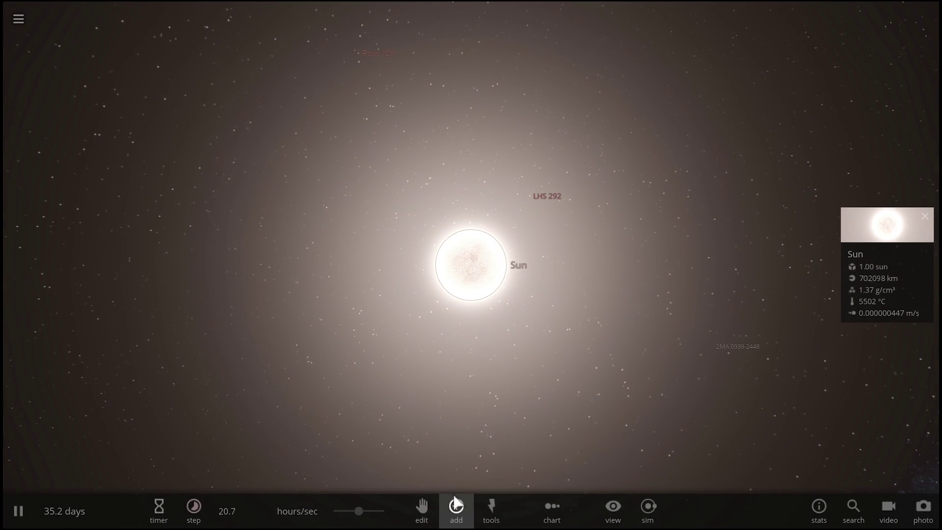
# Step: Add Earth in orbit around the Sun at about 145.5 million km and pause the simulation
pyautogui.click(456, 503)
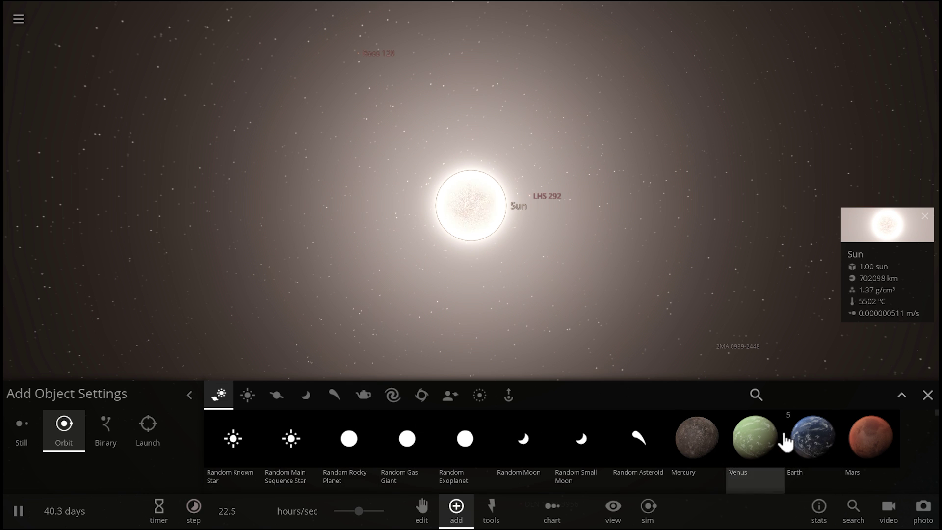
pyautogui.moveTo(429, 328); pyautogui.dragTo(358, 340)
pyautogui.scroll(-5, 350, 341)
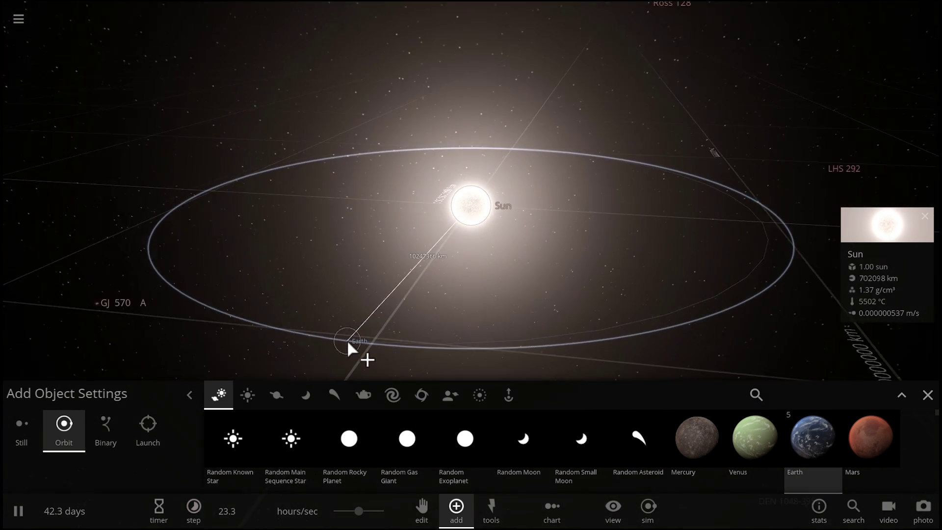
pyautogui.scroll(-5, 336, 338)
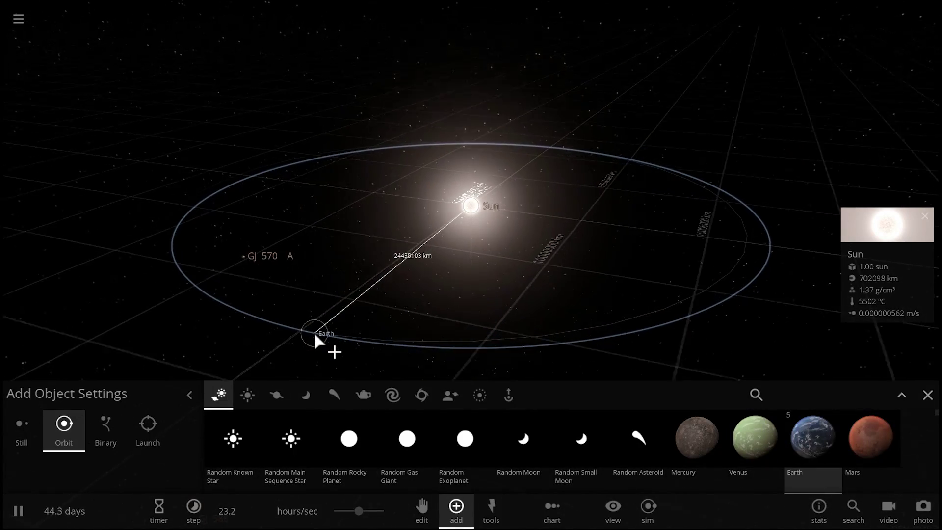
pyautogui.scroll(-5, 312, 328)
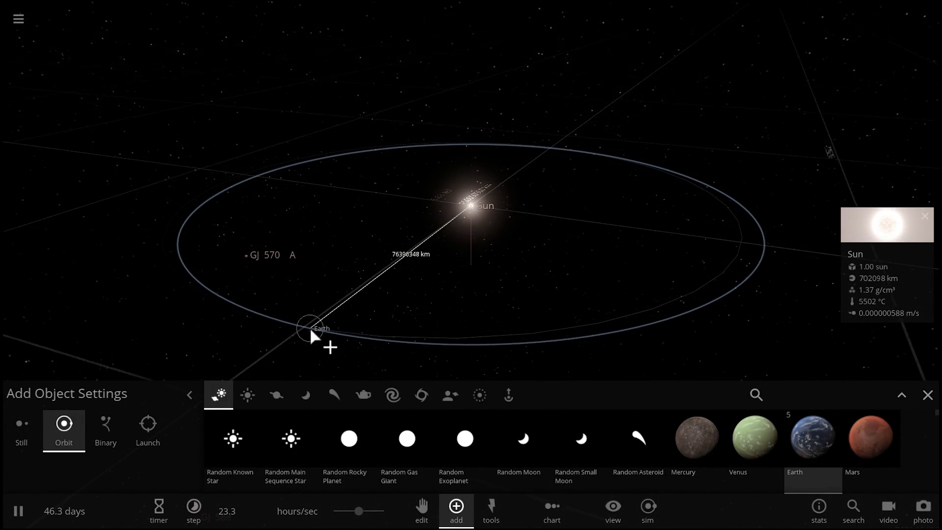
pyautogui.scroll(-2, 308, 325)
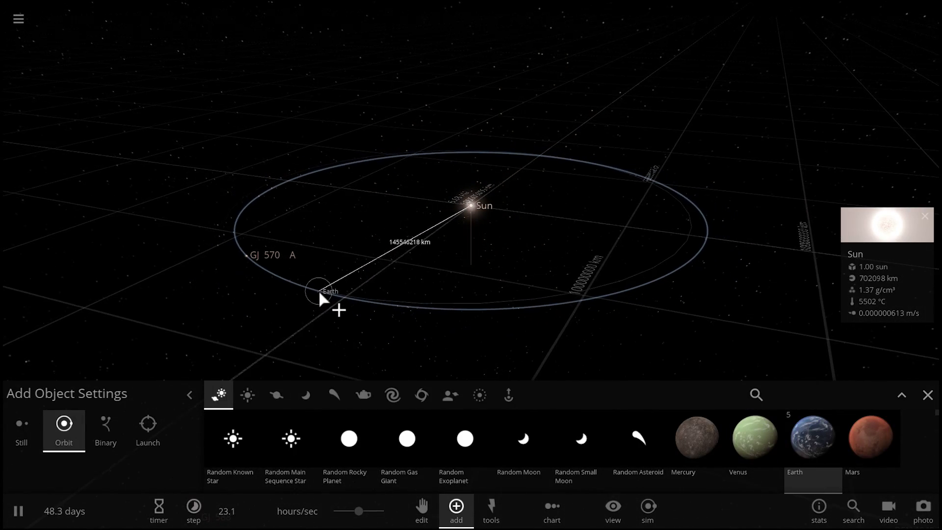
pyautogui.click(320, 293)
pyautogui.press('space')
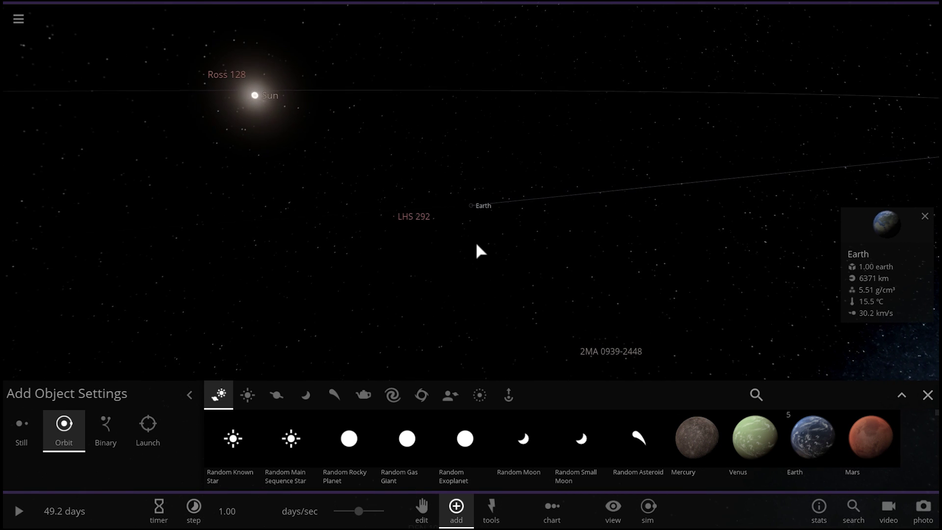
pyautogui.click(927, 395)
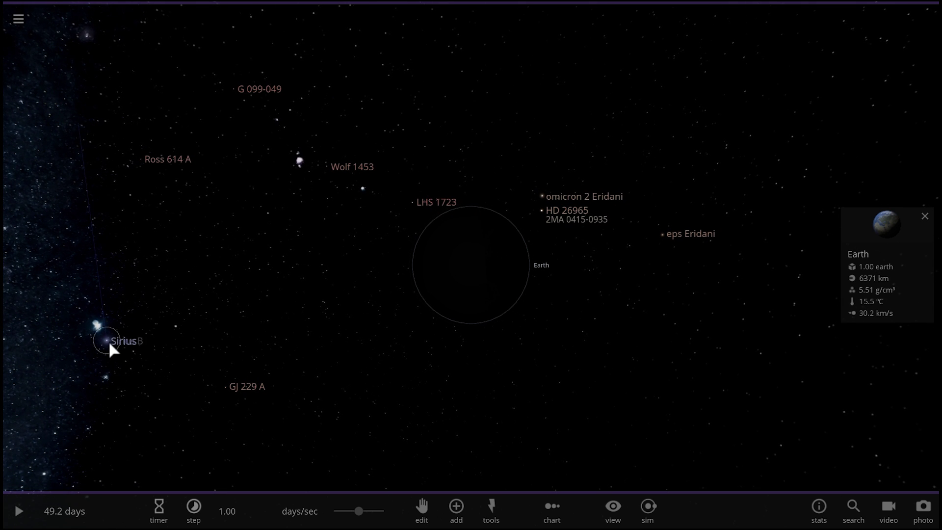
# Step: Inspect Sirius B and the Sun from Earth's surroundings, and resume the simulation with Earth selected
pyautogui.click(108, 341)
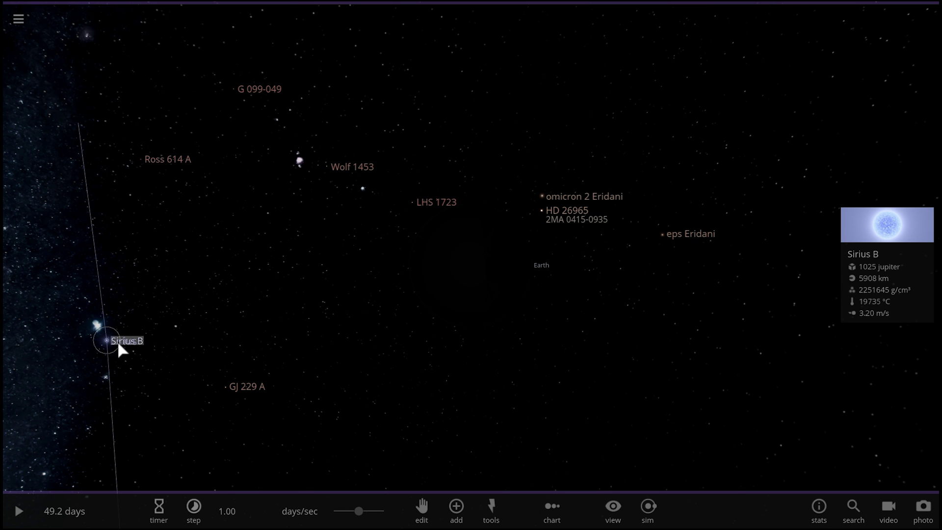
pyautogui.doubleClick(762, 214)
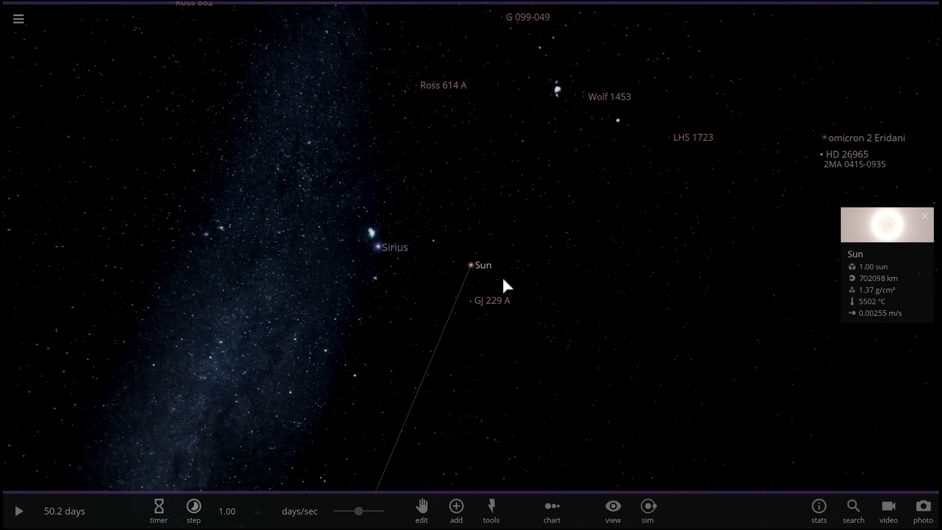
pyautogui.scroll(10, 504, 283)
pyautogui.scroll(-5, 504, 284)
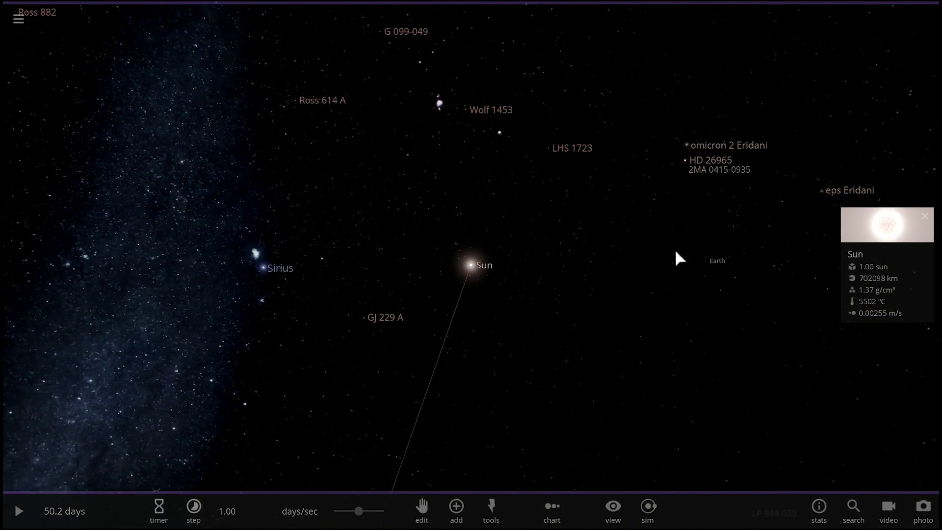
pyautogui.click(700, 260)
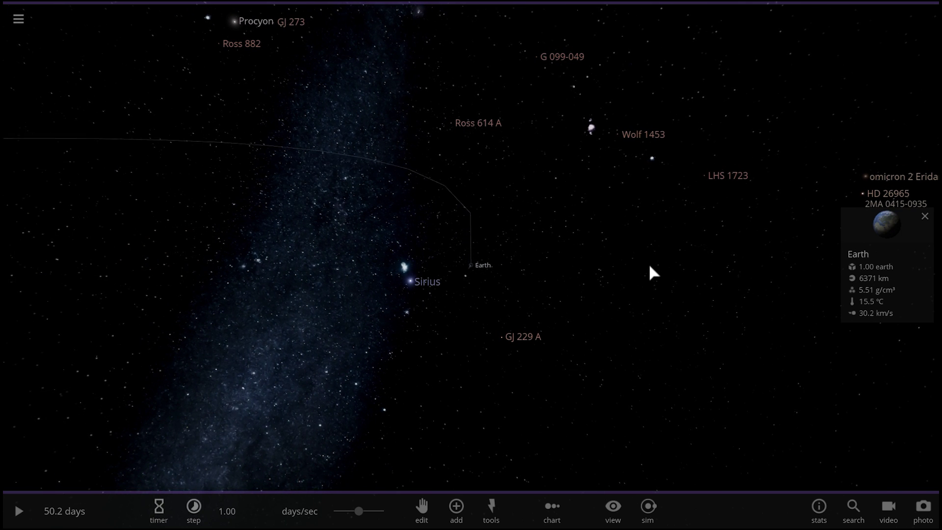
pyautogui.press('space')
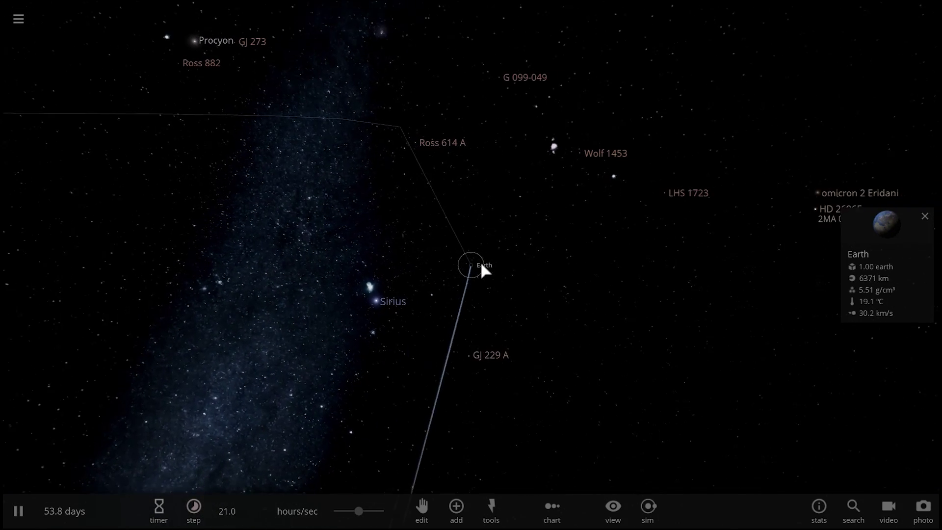
# Step: Raise the simulation speed to about 1.07 months/sec while watching Sirius from close beside Earth
pyautogui.scroll(3, 482, 264)
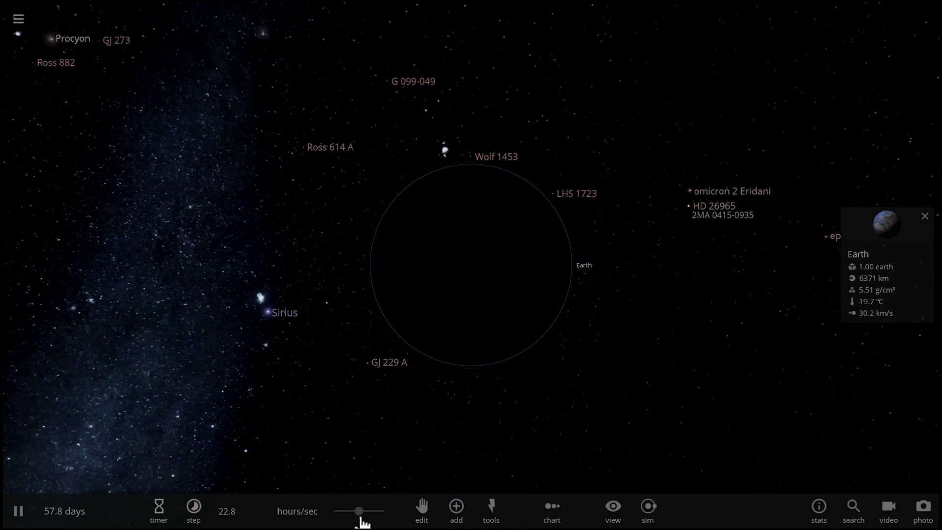
pyautogui.moveTo(358, 511); pyautogui.dragTo(371, 510)
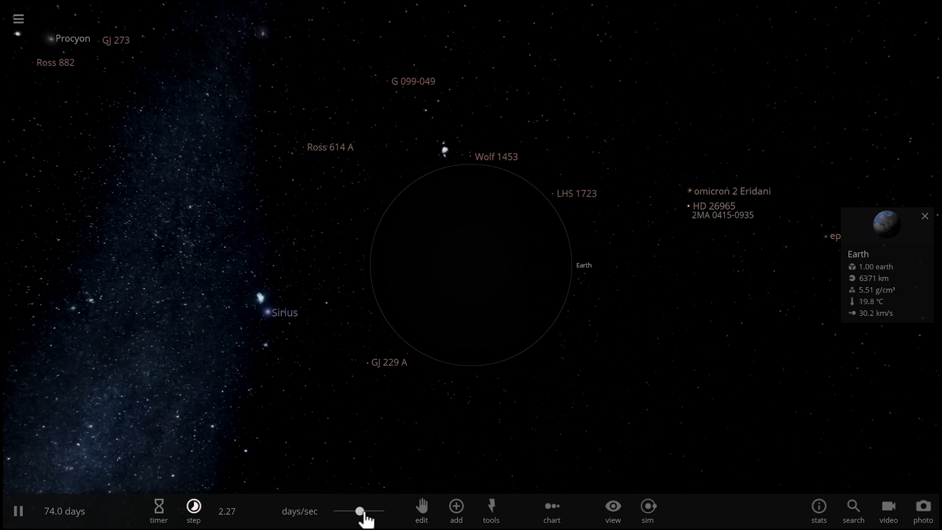
pyautogui.moveTo(359, 511); pyautogui.dragTo(374, 515)
pyautogui.moveTo(342, 441); pyautogui.dragTo(360, 434)
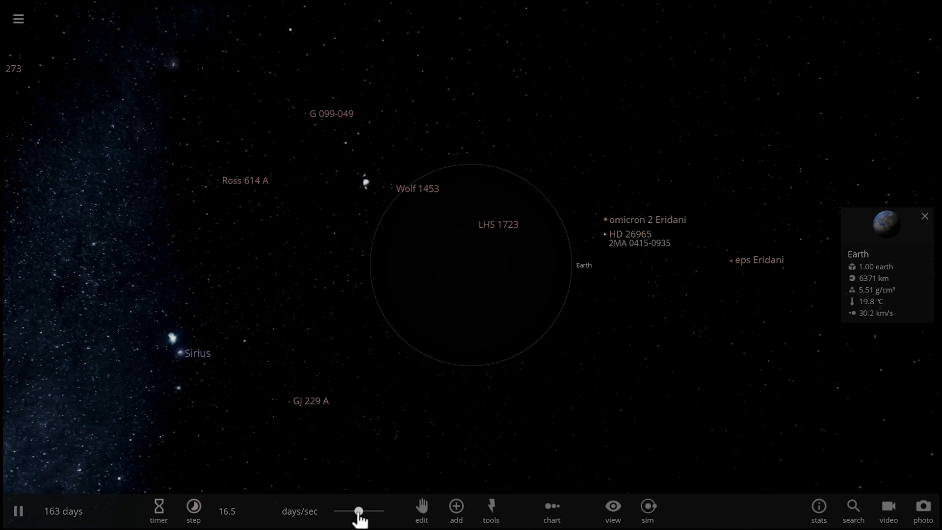
pyautogui.moveTo(359, 510); pyautogui.dragTo(365, 511)
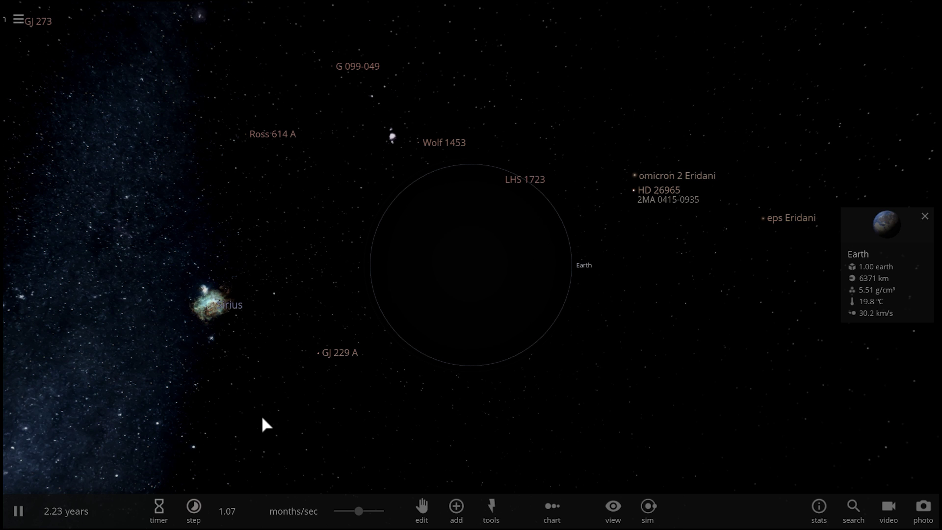
pyautogui.press('space')
pyautogui.press('space')
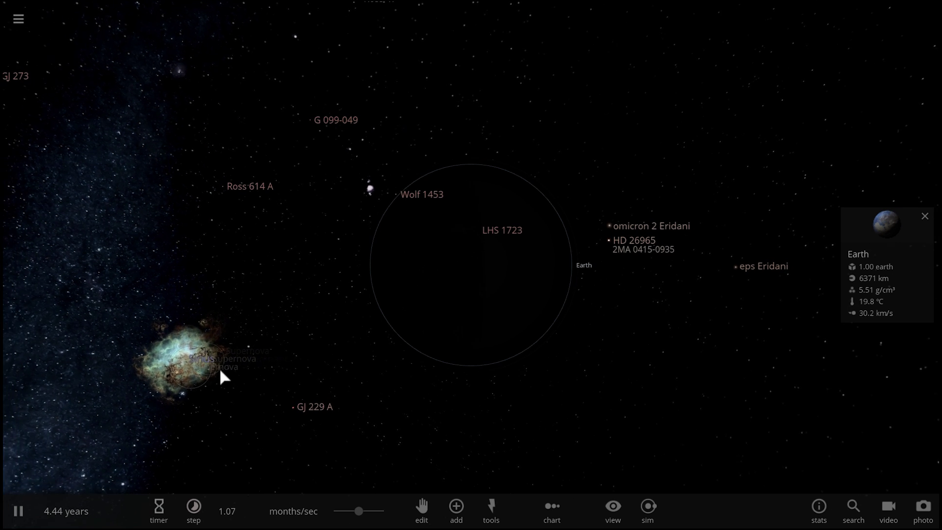
# Step: Select the supernova near Sirius, examine its cloud from farther out, and return the focus to the Sun
pyautogui.click(184, 337)
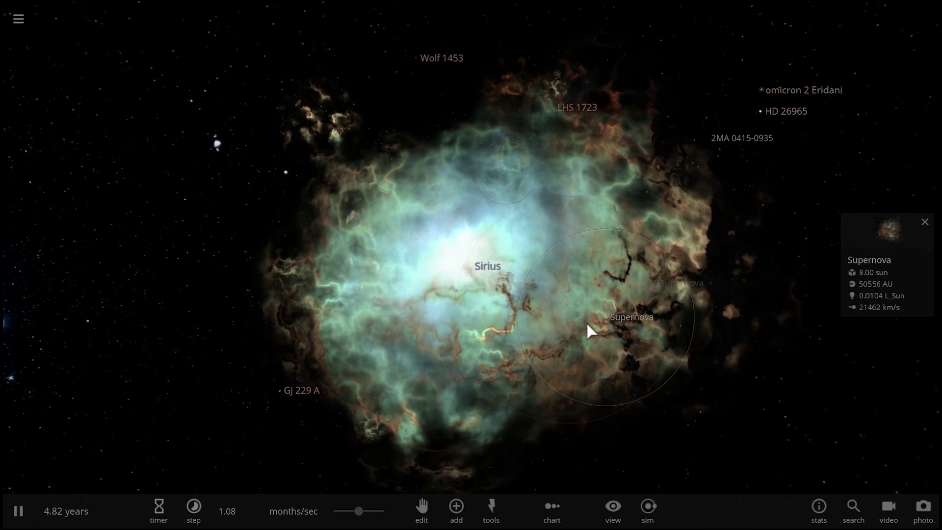
pyautogui.scroll(-3, 687, 202)
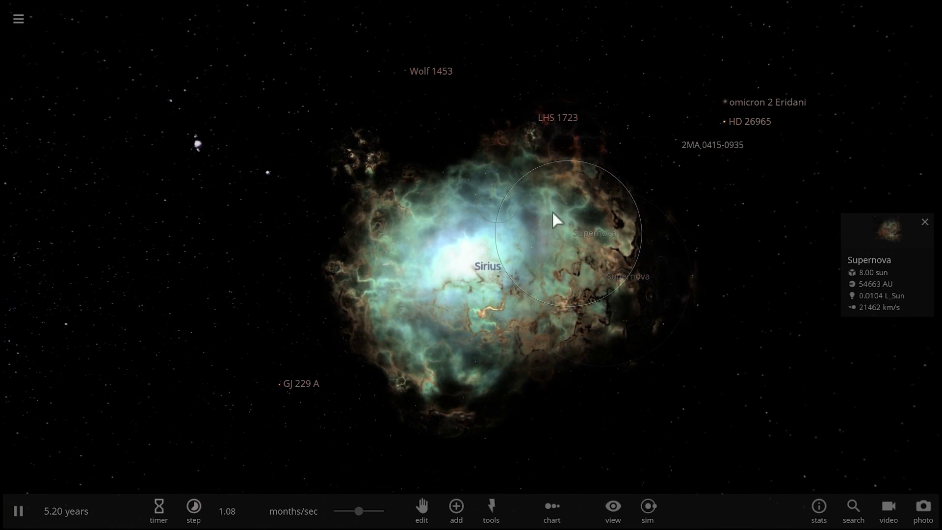
pyautogui.scroll(-5, 554, 240)
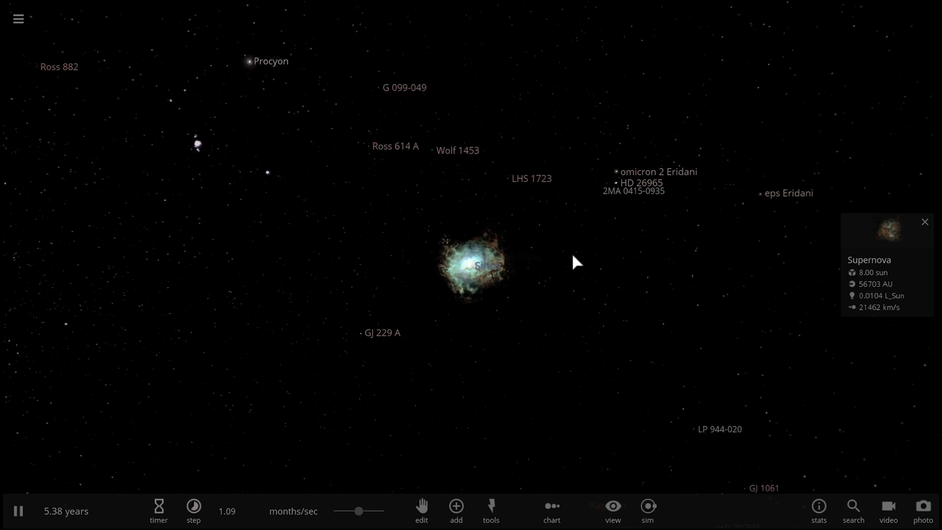
pyautogui.moveTo(726, 296); pyautogui.dragTo(579, 285)
pyautogui.doubleClick(577, 280)
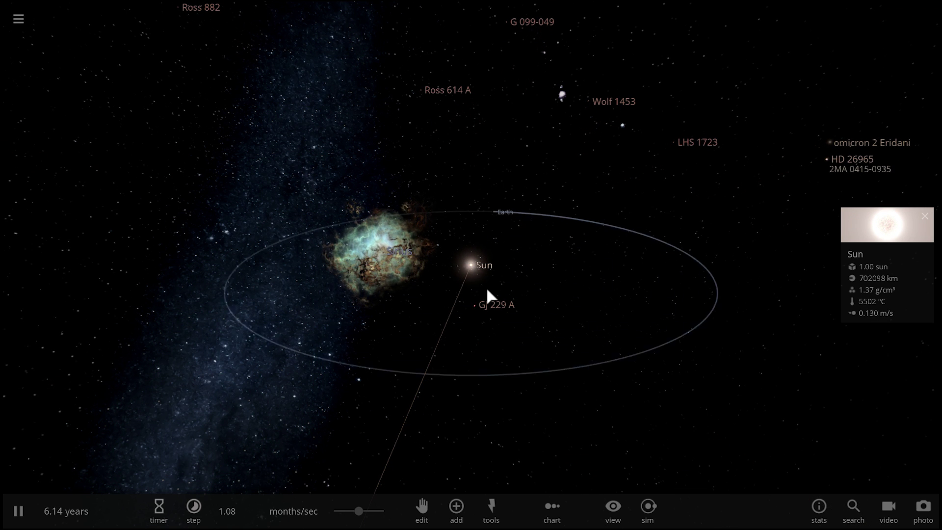
# Step: Pause to focus on Earth, resume the simulation, and examine the supernova cloud growing beside the planet
pyautogui.press('space')
pyautogui.doubleClick(426, 201)
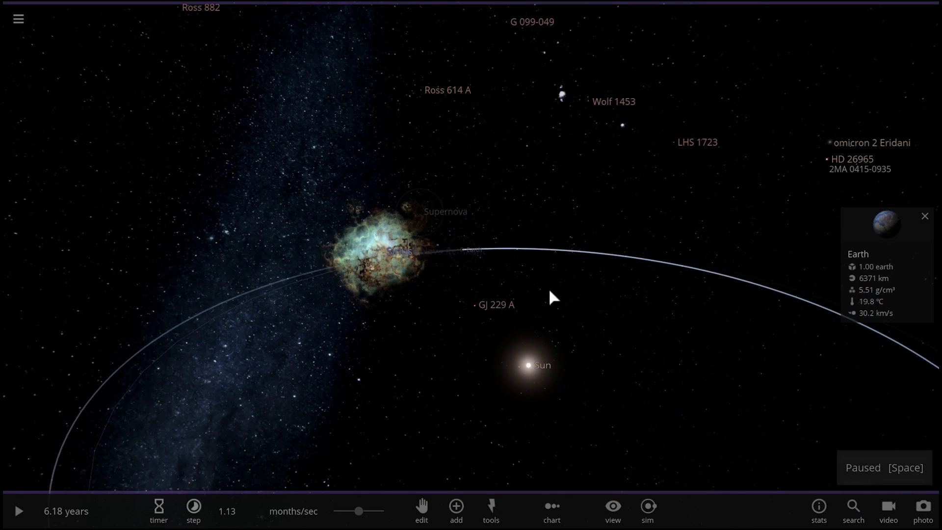
pyautogui.press('space')
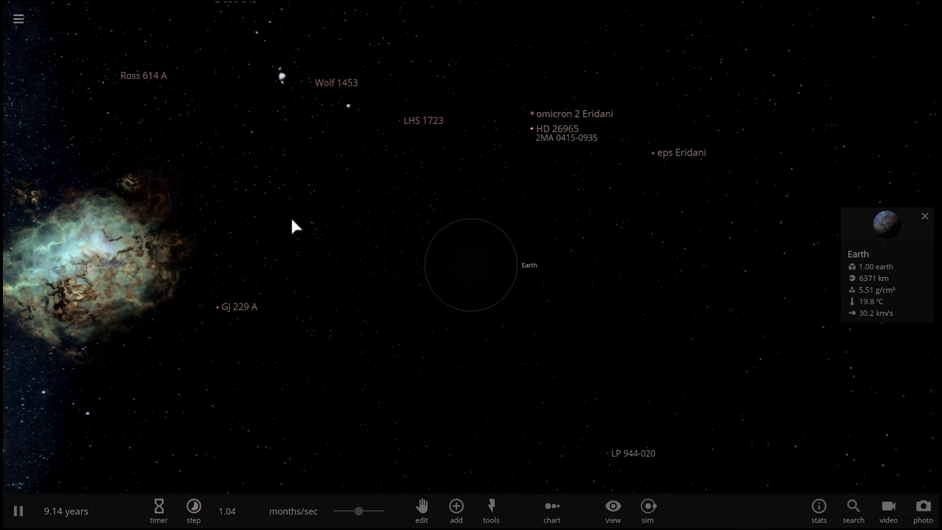
pyautogui.moveTo(316, 243); pyautogui.dragTo(328, 240)
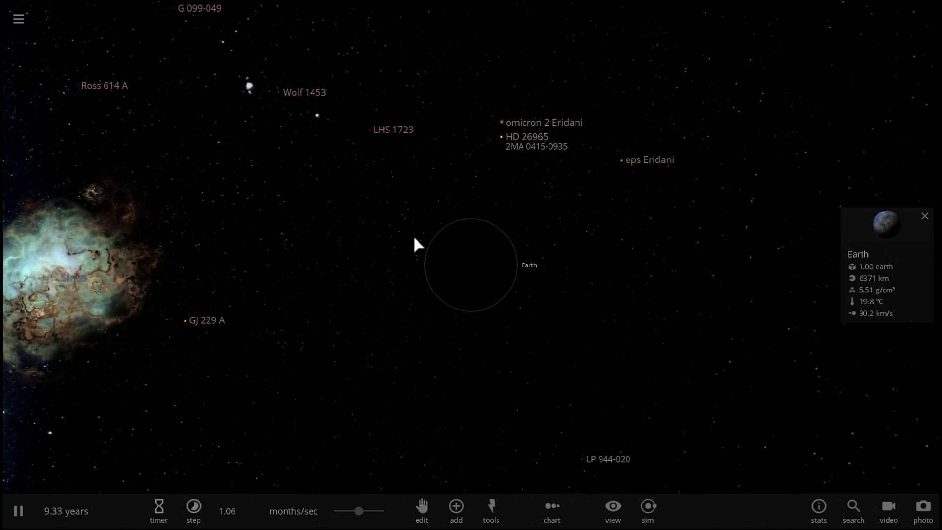
pyautogui.scroll(3, 413, 240)
pyautogui.moveTo(413, 240); pyautogui.dragTo(330, 249)
pyautogui.scroll(2, 477, 236)
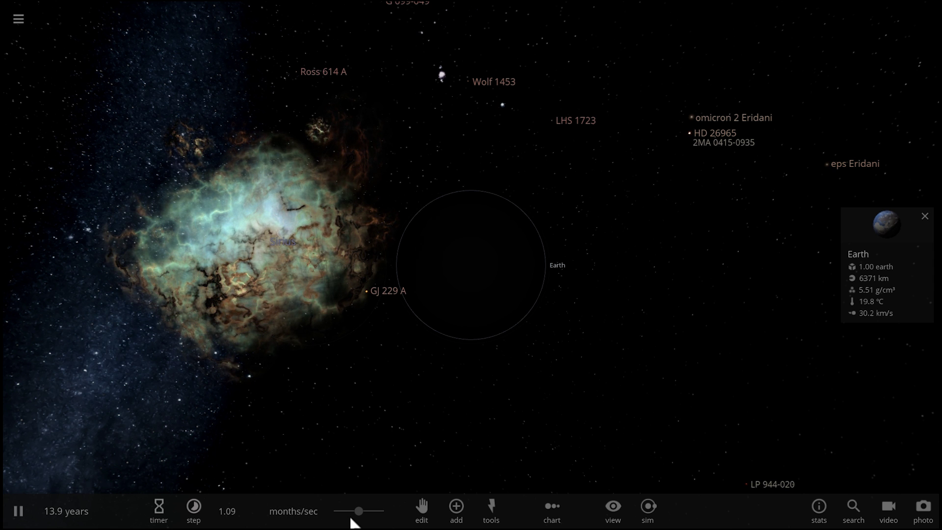
# Step: Raise the target simulation speed to 2.65 years/sec and dismiss the speed limit notice
pyautogui.moveTo(363, 513); pyautogui.dragTo(372, 511)
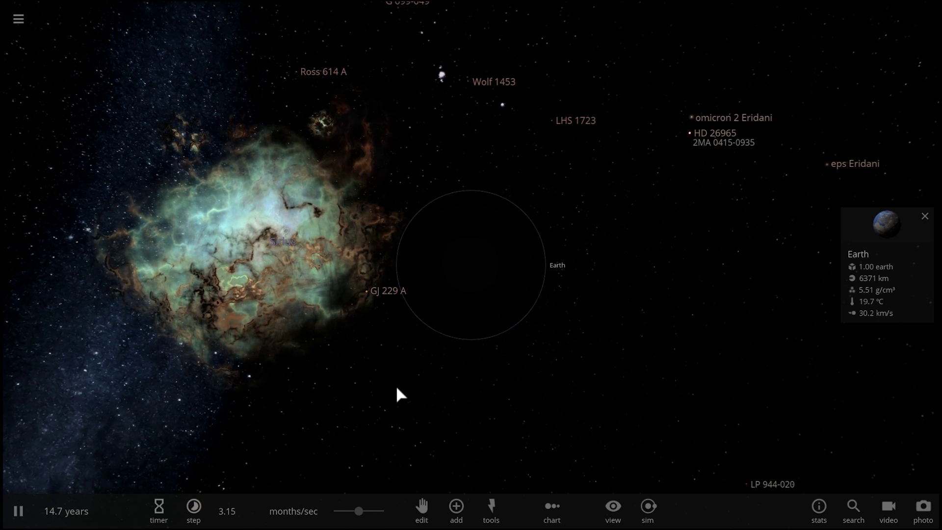
pyautogui.moveTo(396, 385); pyautogui.dragTo(410, 395)
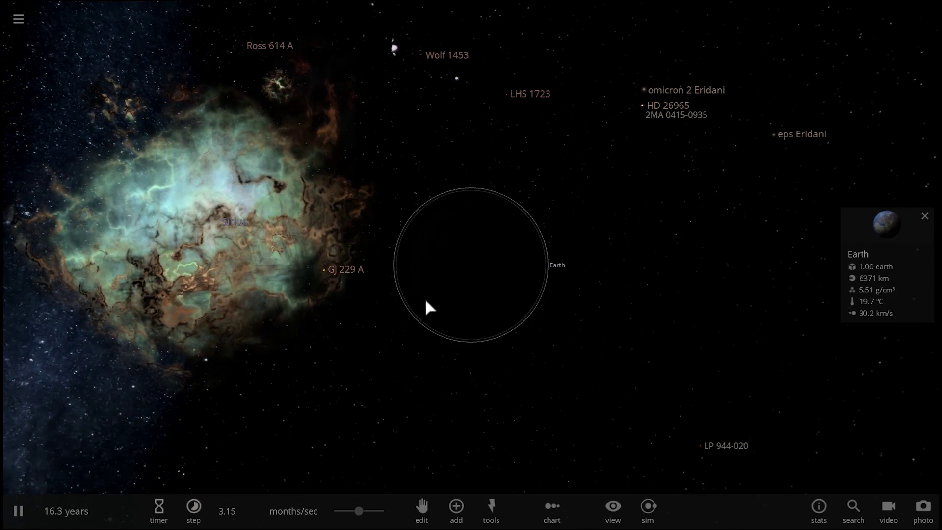
pyautogui.moveTo(361, 514); pyautogui.dragTo(369, 512)
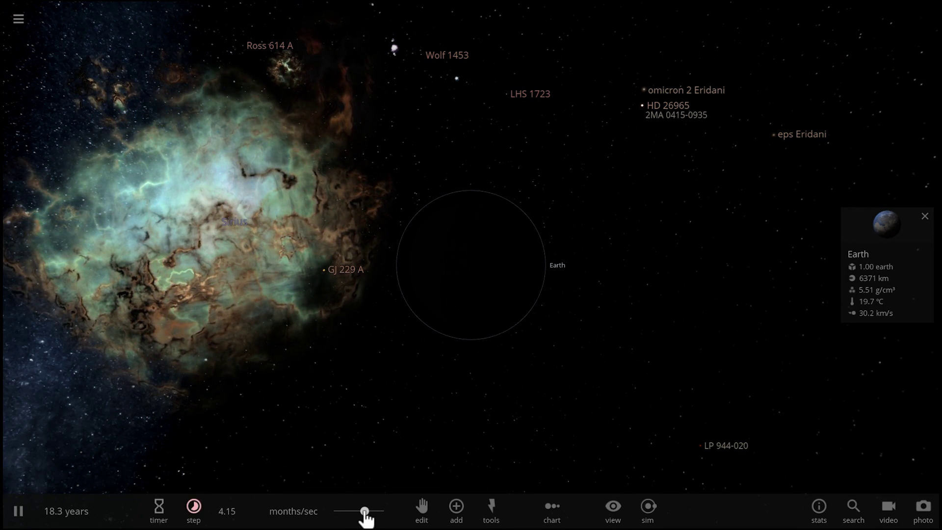
pyautogui.moveTo(366, 520); pyautogui.dragTo(371, 520)
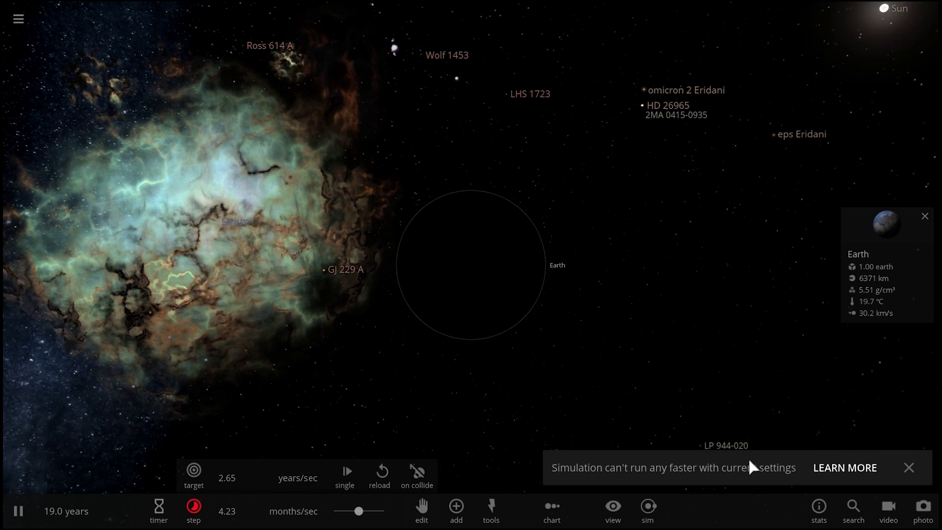
pyautogui.click(907, 468)
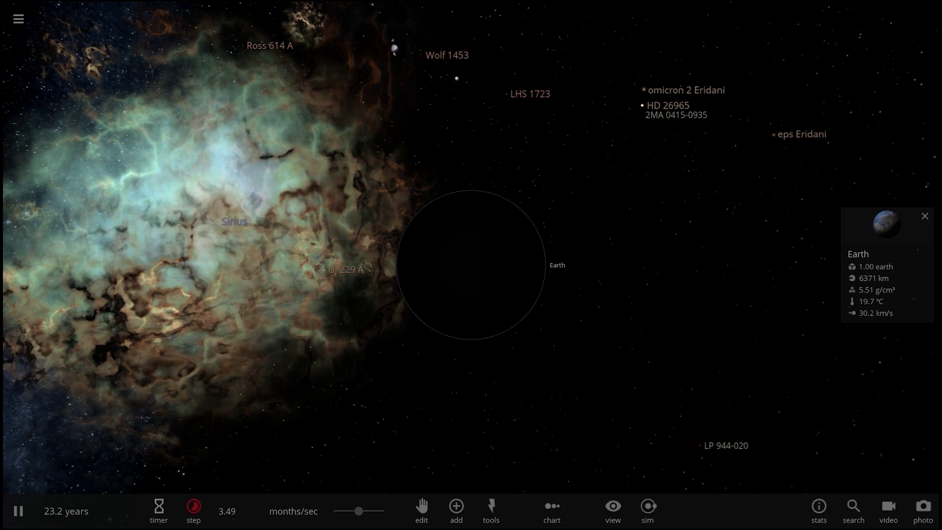
# Step: Select the supernova fragment approaching Earth, inspect it, and try to speed up the simulation further
pyautogui.click(291, 382)
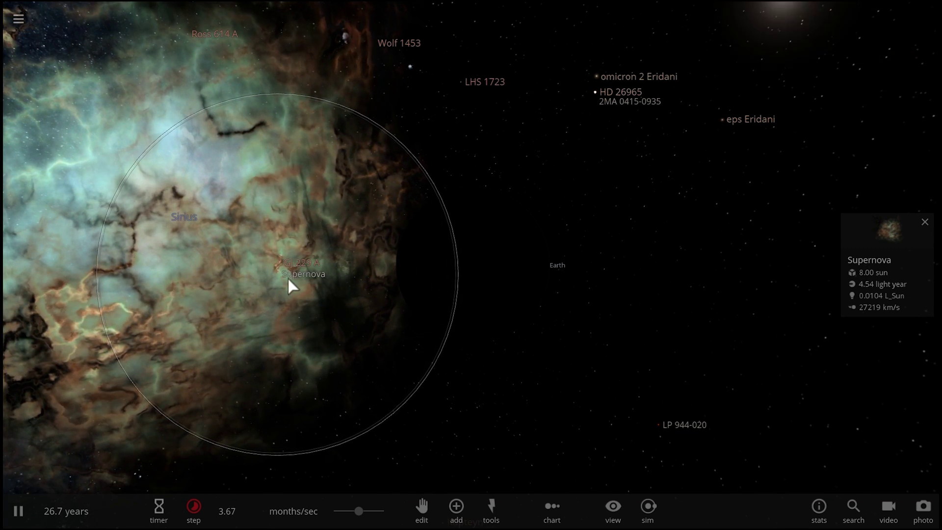
pyautogui.scroll(3, 421, 223)
pyautogui.moveTo(420, 222); pyautogui.dragTo(457, 208)
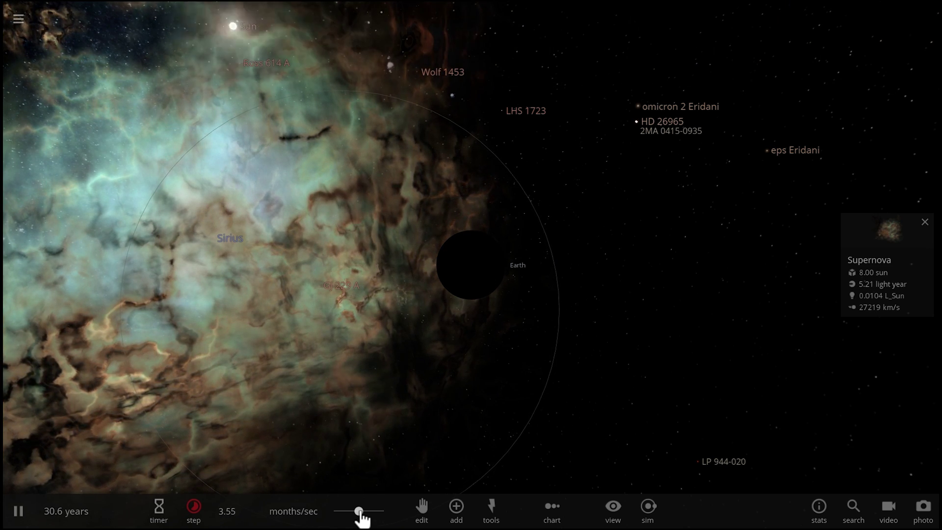
pyautogui.moveTo(361, 518); pyautogui.dragTo(368, 521)
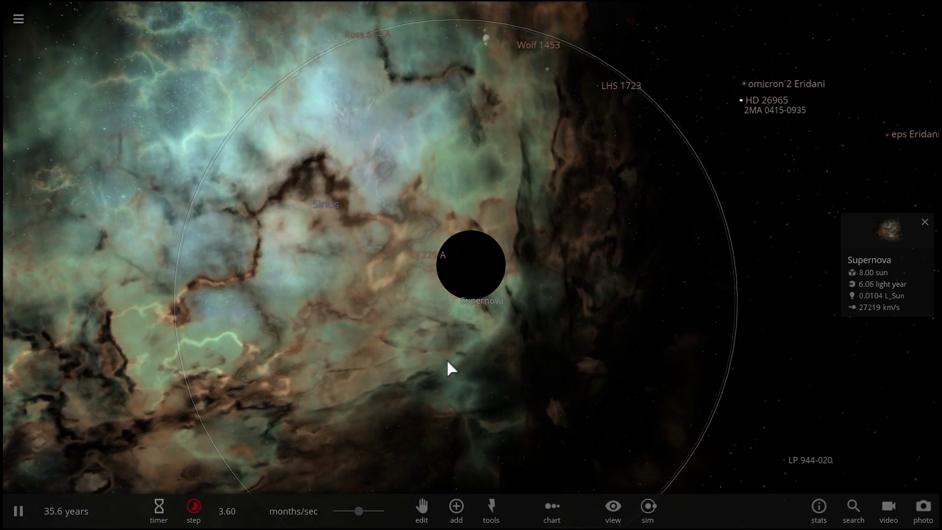
# Step: Examine the supernova cloud around Earth from several angles, with nothing selected
pyautogui.moveTo(447, 361); pyautogui.dragTo(438, 354)
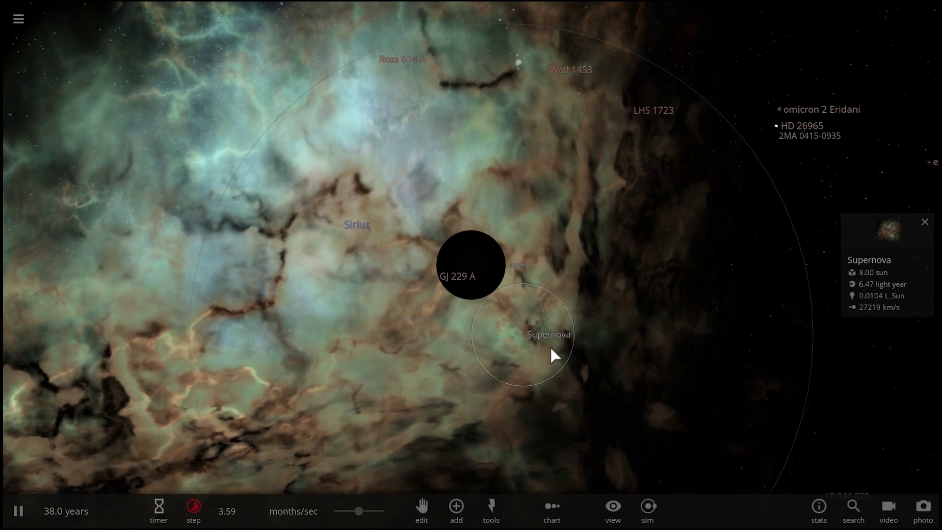
pyautogui.moveTo(541, 349); pyautogui.dragTo(534, 350)
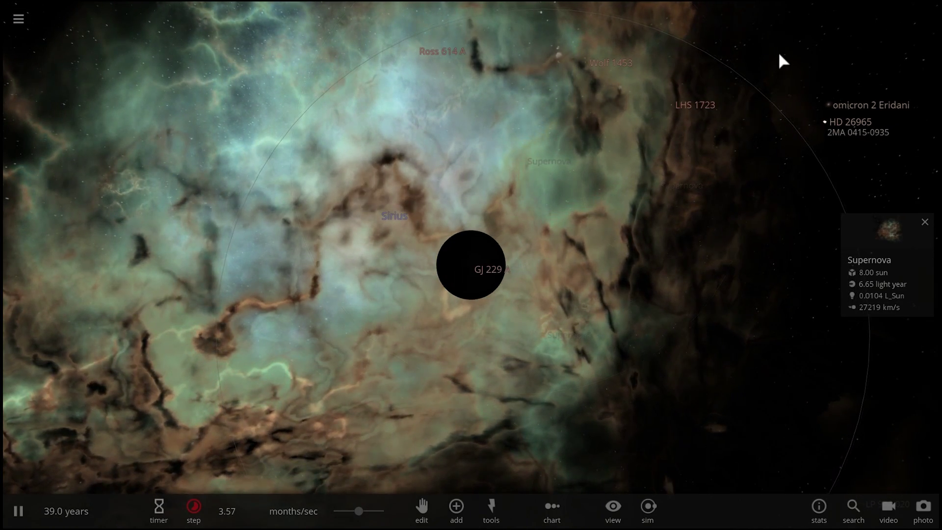
pyautogui.click(779, 54)
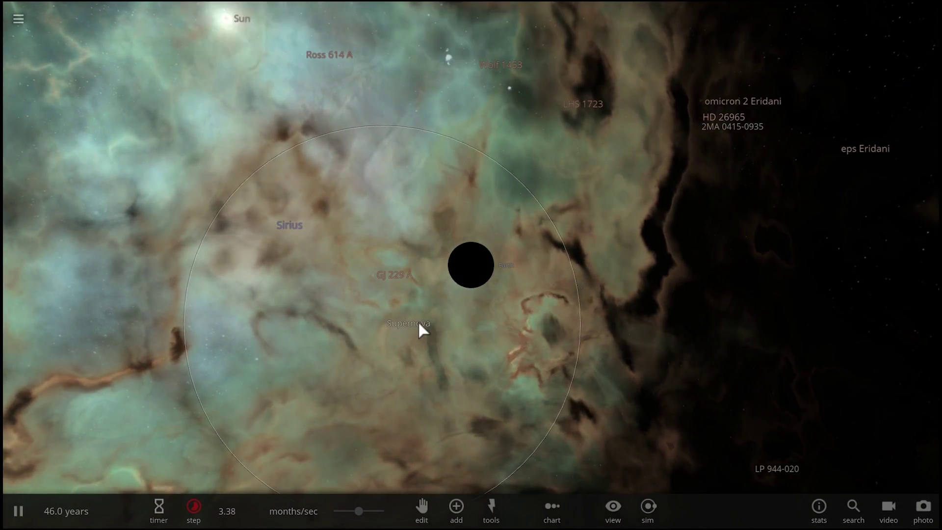
pyautogui.scroll(2, 418, 322)
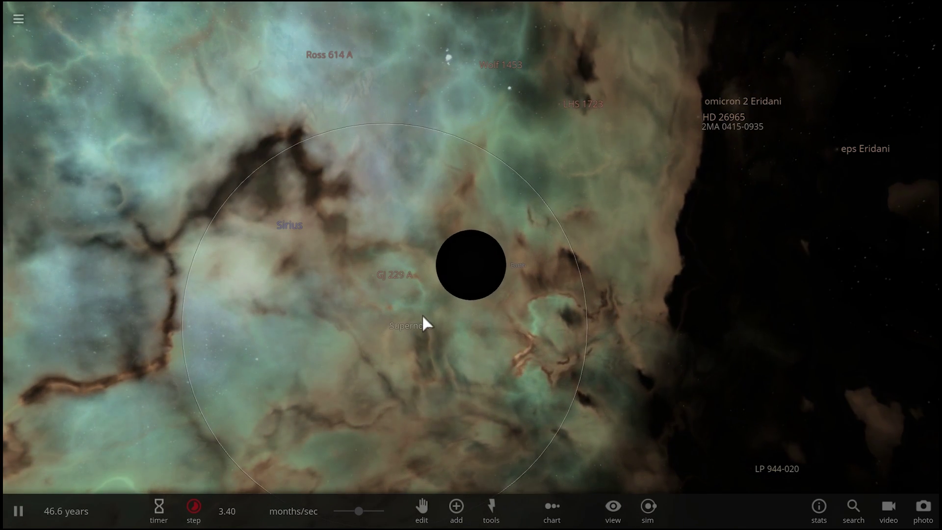
pyautogui.moveTo(426, 315); pyautogui.dragTo(452, 327)
pyautogui.scroll(2, 484, 297)
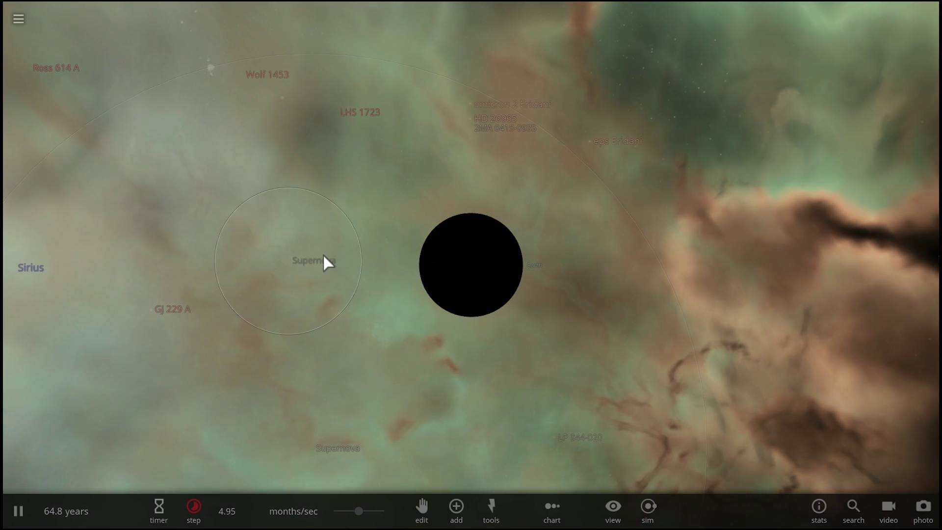
# Step: Check the properties of a supernova fragment and of Earth, and inspect Earth up close inside the cloud
pyautogui.click(324, 258)
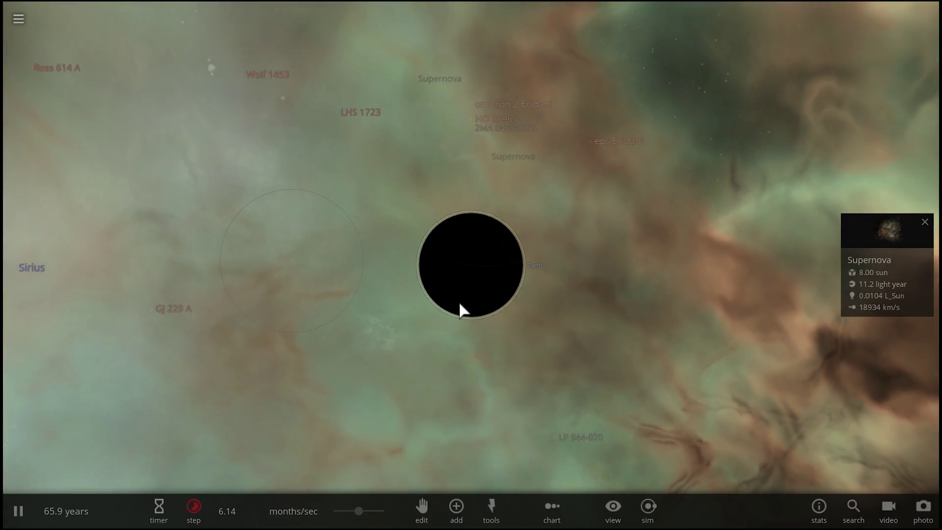
pyautogui.click(462, 284)
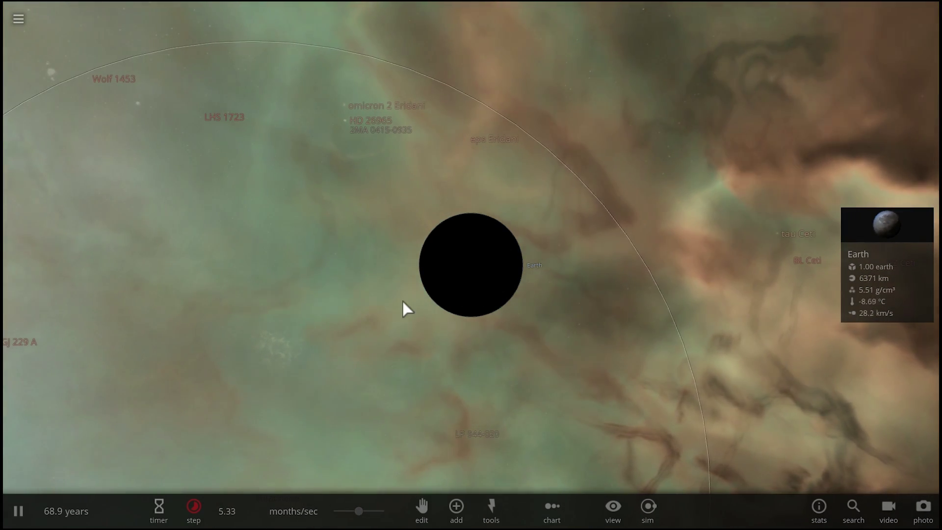
pyautogui.scroll(3, 402, 302)
pyautogui.scroll(3, 402, 301)
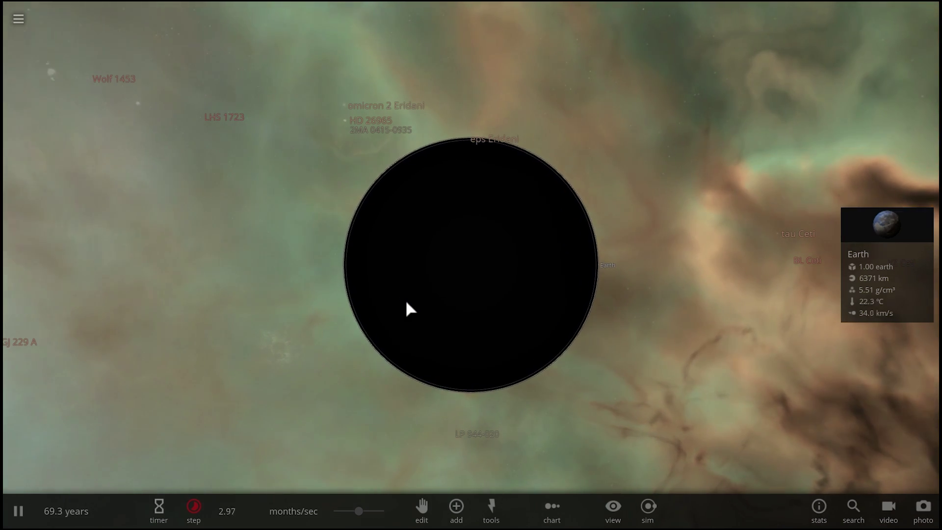
pyautogui.moveTo(410, 301); pyautogui.dragTo(390, 364)
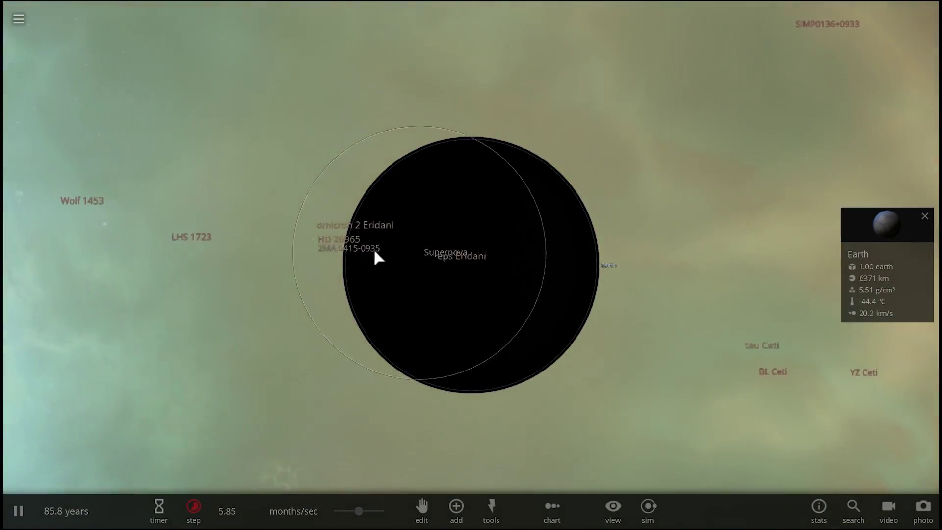
# Step: Look back toward Sirius and examine the Sun and the surrounding supernova cloud from farther out, keeping Earth selected
pyautogui.moveTo(374, 250); pyautogui.dragTo(352, 287)
pyautogui.scroll(-10, 353, 287)
pyautogui.scroll(-5, 485, 279)
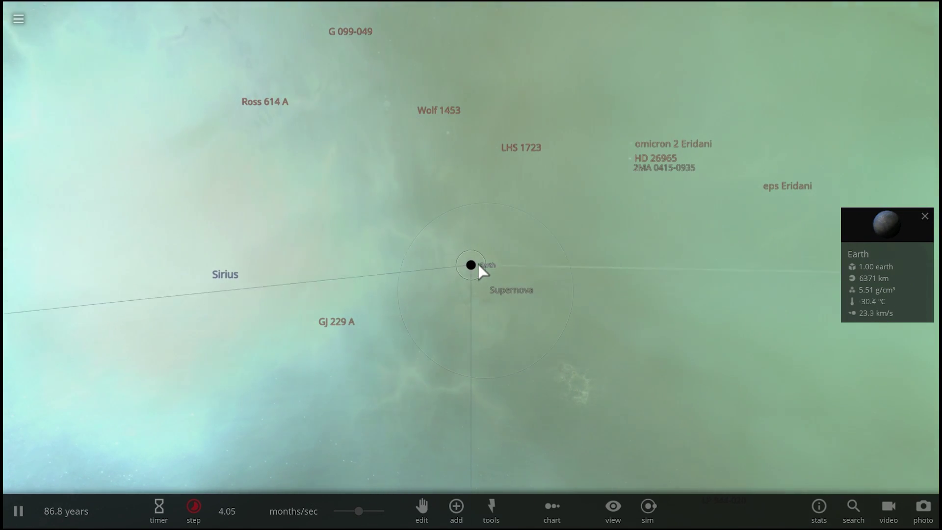
pyautogui.scroll(-5, 468, 276)
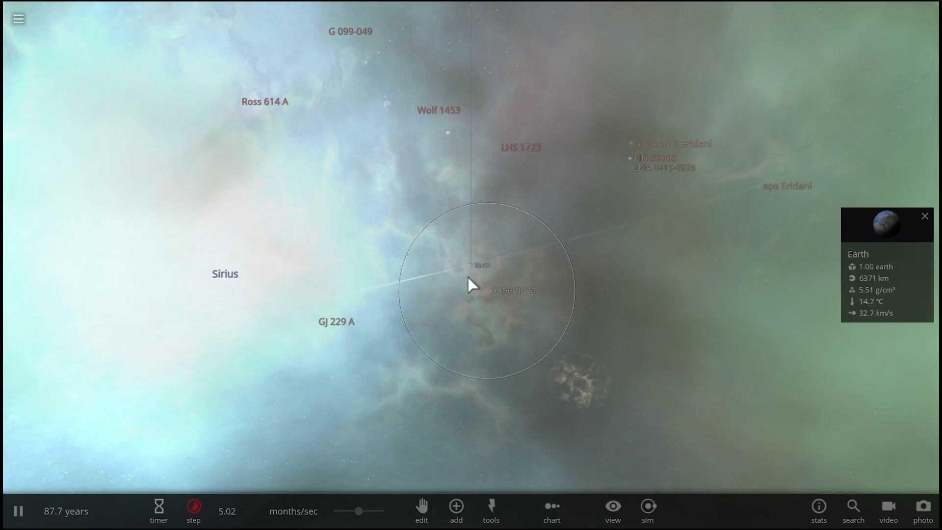
pyautogui.scroll(-5, 474, 273)
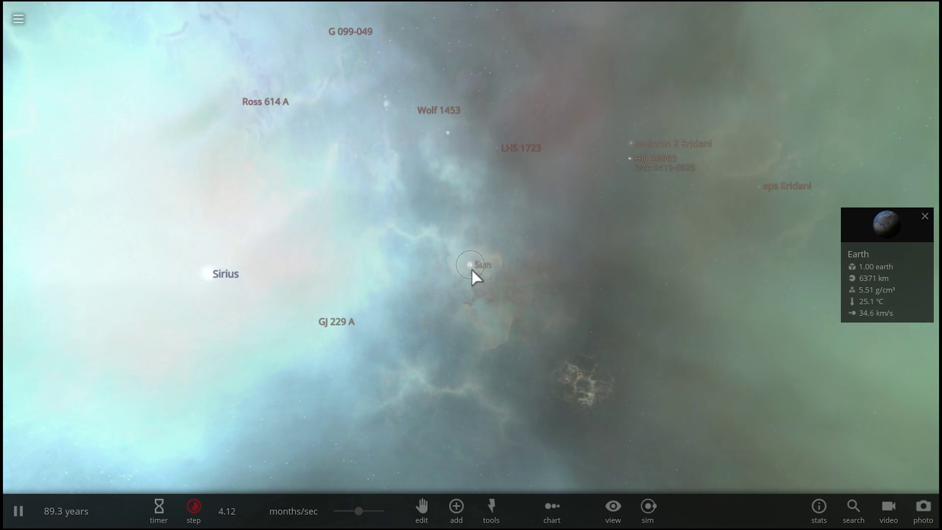
pyautogui.scroll(-5, 472, 269)
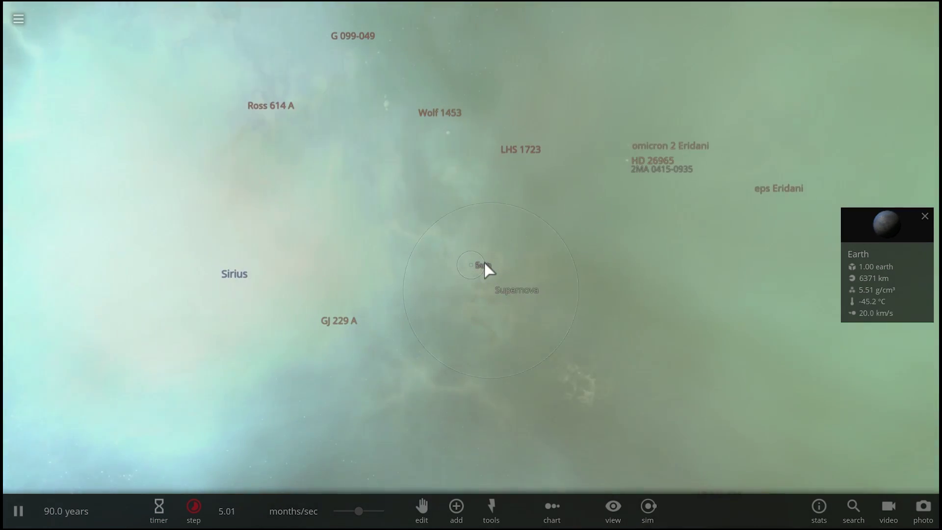
pyautogui.scroll(-4, 484, 265)
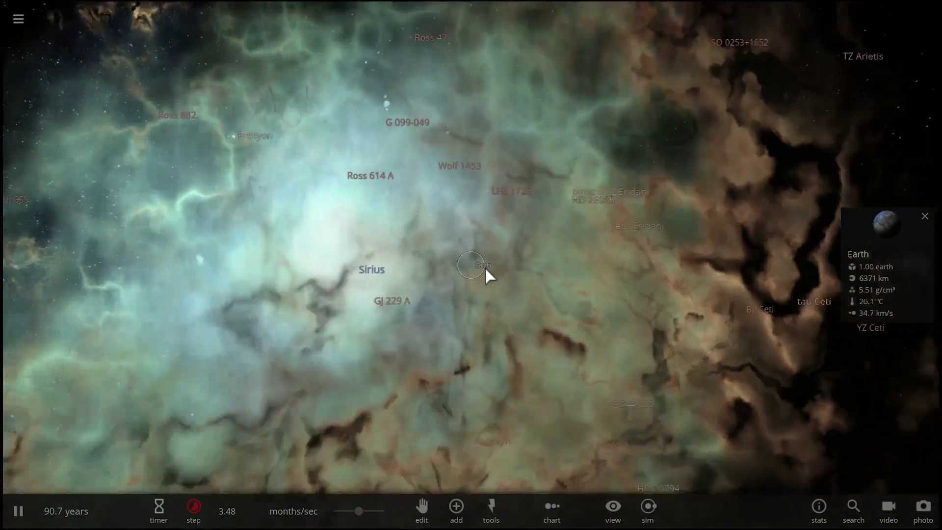
# Step: Inspect the edge of the cloud beyond the Sun and select the large supernova fragment there in place of Earth
pyautogui.moveTo(484, 267); pyautogui.dragTo(621, 279)
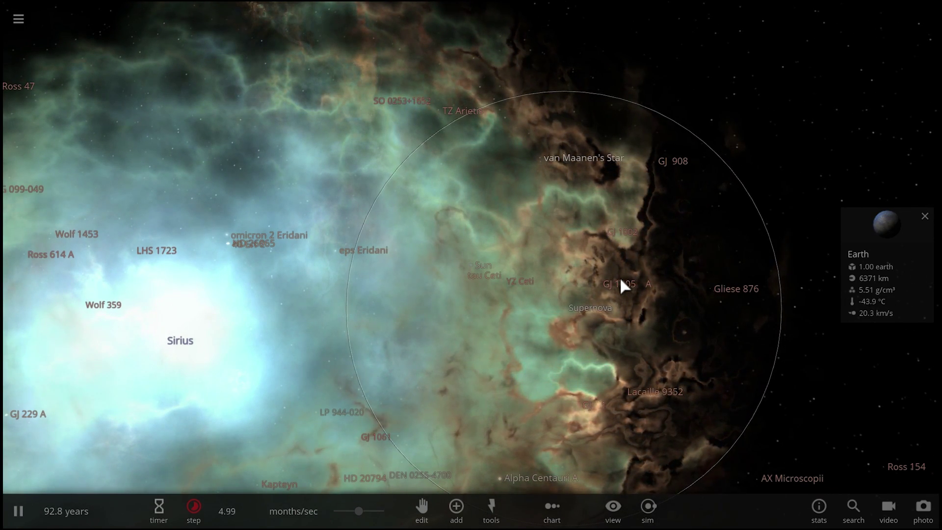
pyautogui.moveTo(620, 280); pyautogui.dragTo(577, 310)
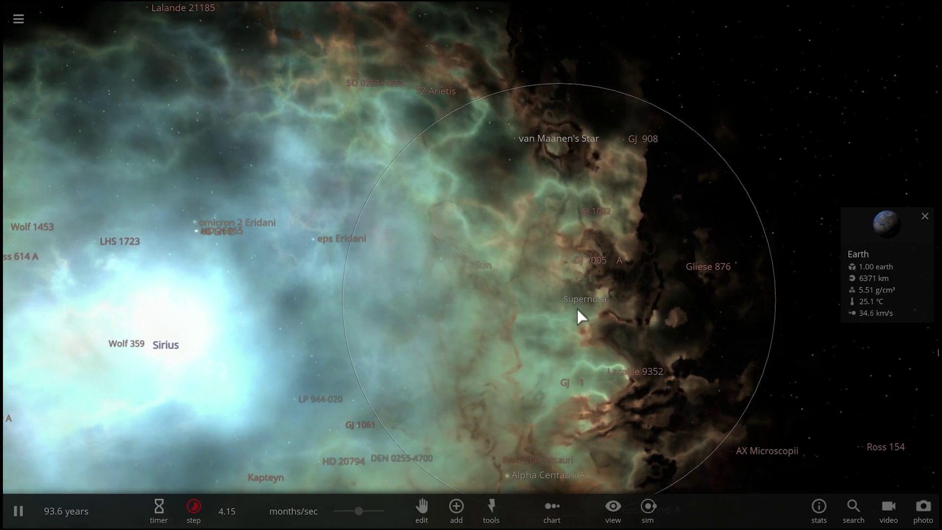
pyautogui.click(760, 217)
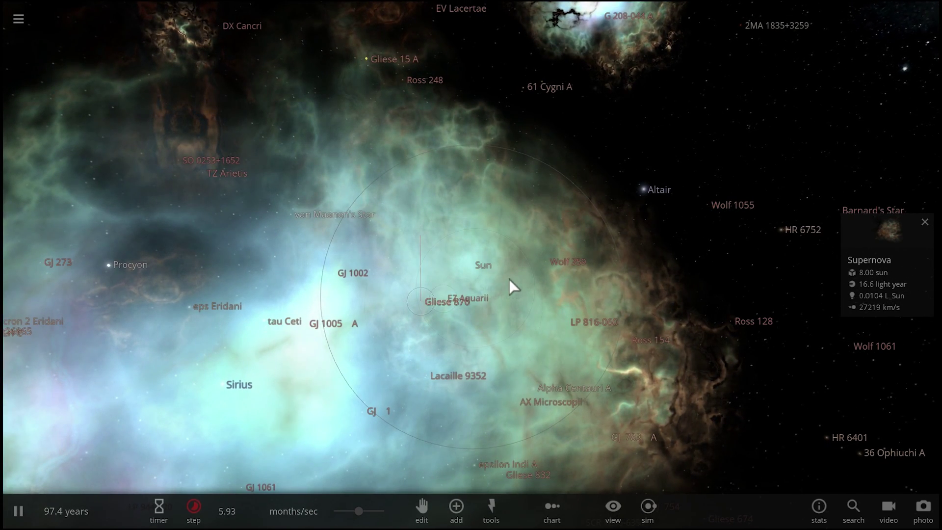
pyautogui.moveTo(508, 279); pyautogui.dragTo(369, 287)
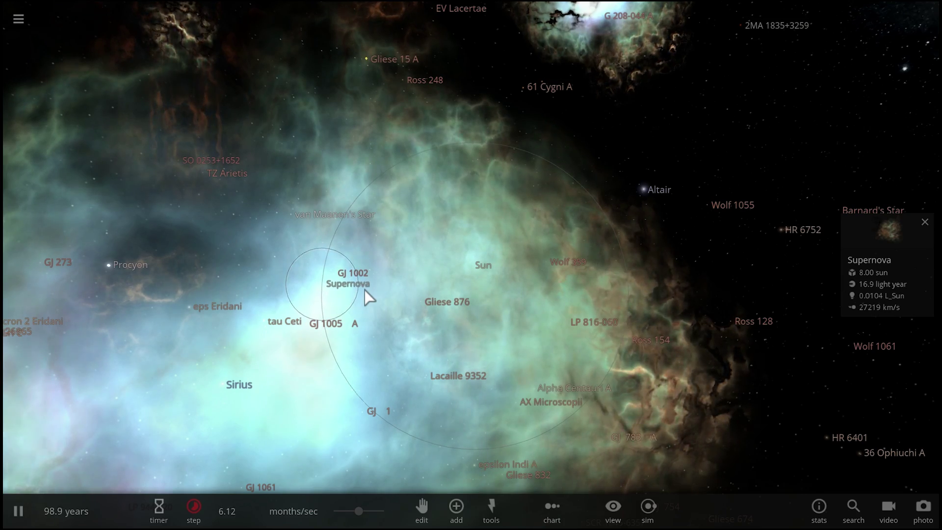
# Step: Examine the two supernova clouds and the surrounding stars from farther out and from several angles, keeping the supernova fragment selected
pyautogui.moveTo(364, 289); pyautogui.dragTo(389, 386)
pyautogui.scroll(-5, 388, 385)
pyautogui.moveTo(594, 197); pyautogui.dragTo(644, 147)
pyautogui.moveTo(545, 149); pyautogui.dragTo(588, 149)
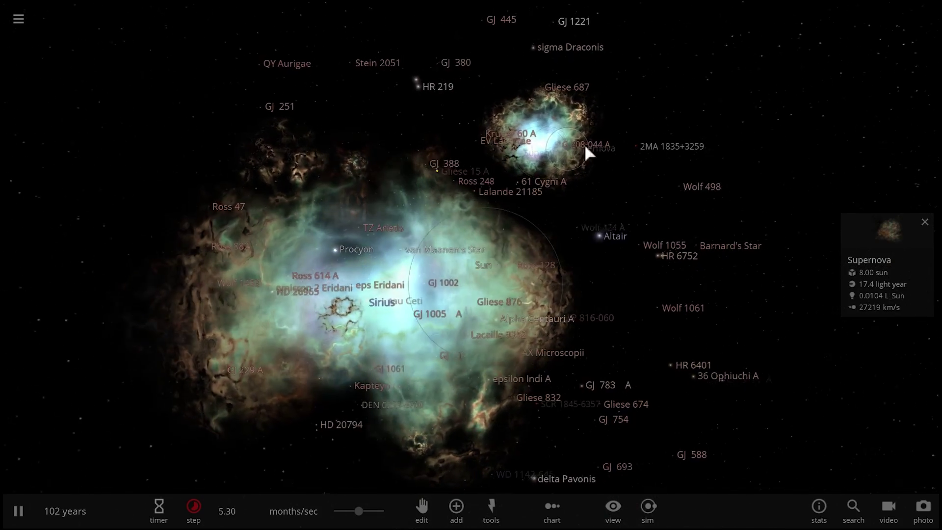
pyautogui.moveTo(531, 184); pyautogui.dragTo(364, 478)
pyautogui.moveTo(259, 426); pyautogui.dragTo(301, 439)
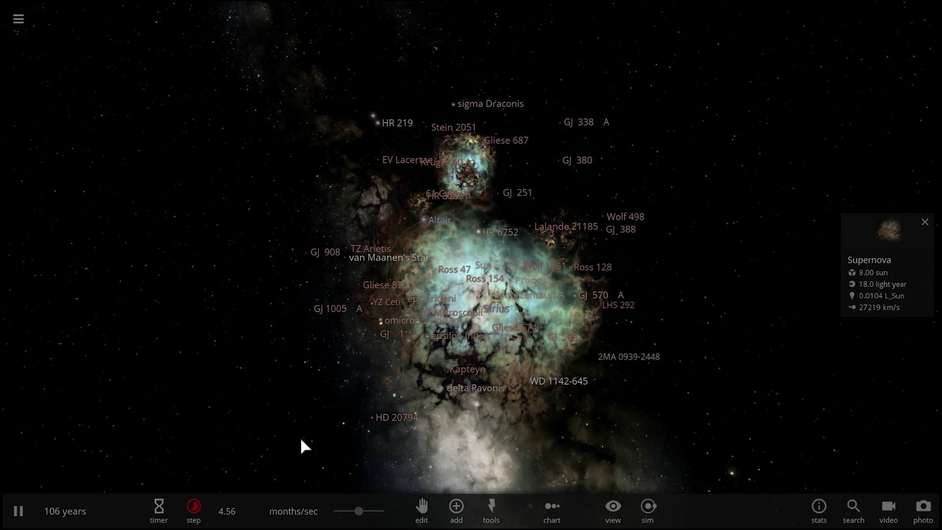
pyautogui.scroll(4, 297, 439)
pyautogui.moveTo(307, 445); pyautogui.dragTo(333, 452)
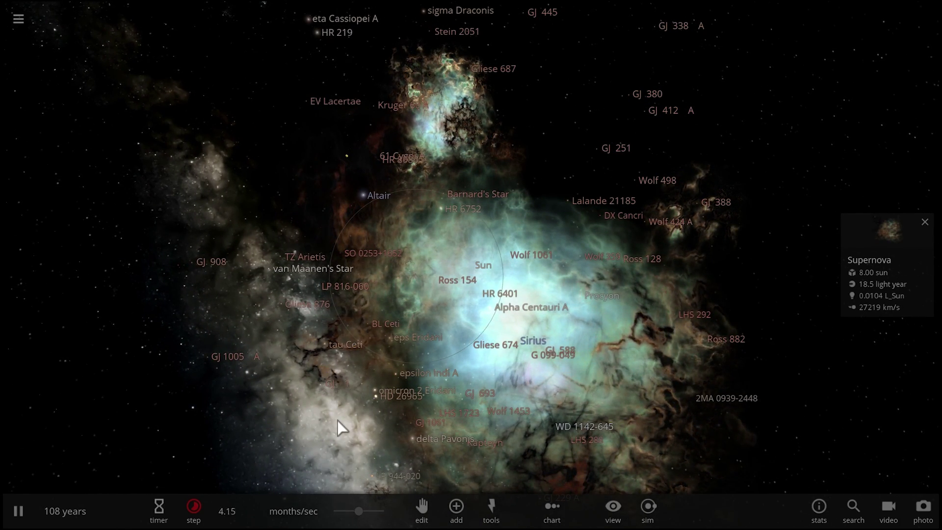
pyautogui.moveTo(337, 427); pyautogui.dragTo(373, 432)
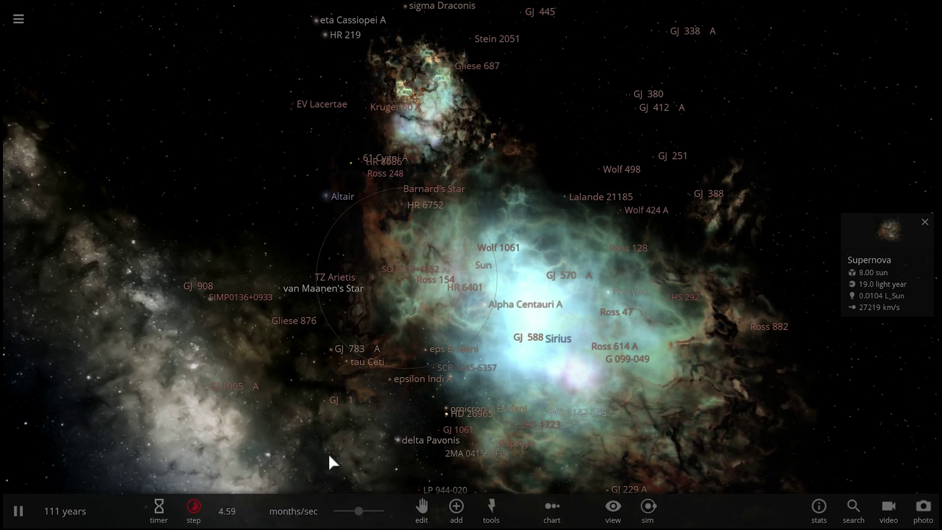
pyautogui.moveTo(328, 453); pyautogui.dragTo(431, 439)
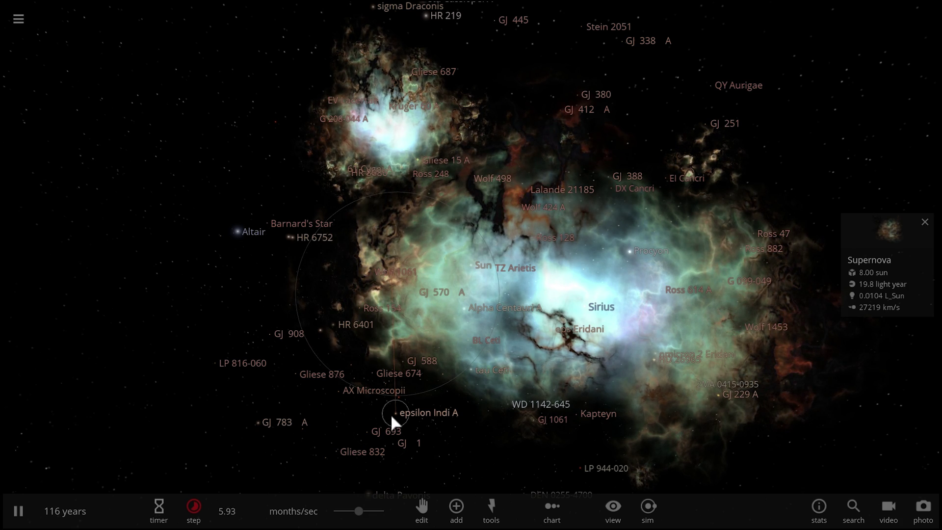
pyautogui.moveTo(402, 415); pyautogui.dragTo(418, 420)
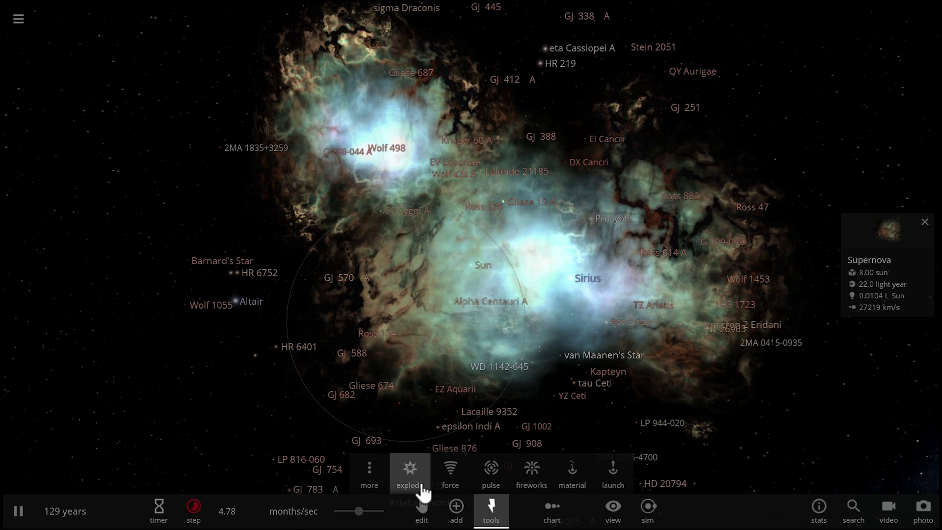
# Step: Explode the stars Altair, GJ 693 and LP 944-020 outside the main cloud
pyautogui.click(420, 485)
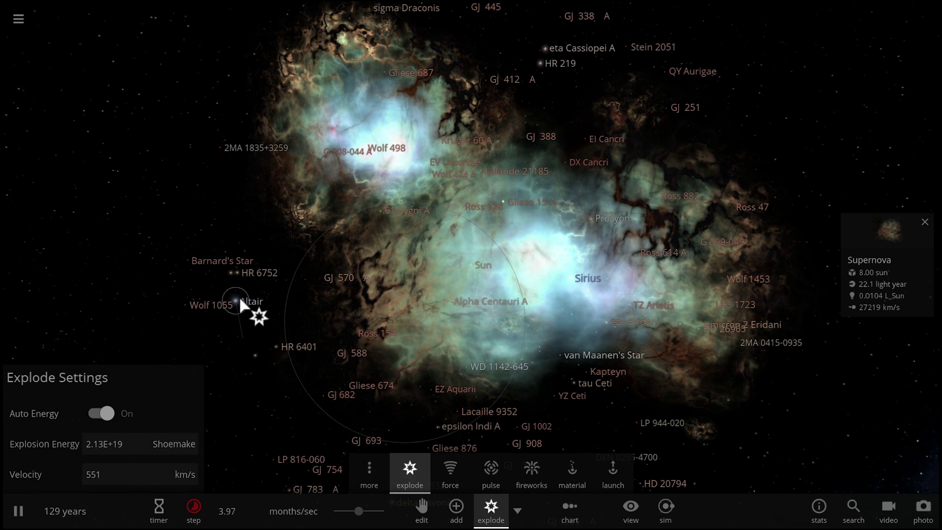
pyautogui.click(240, 301)
pyautogui.click(346, 437)
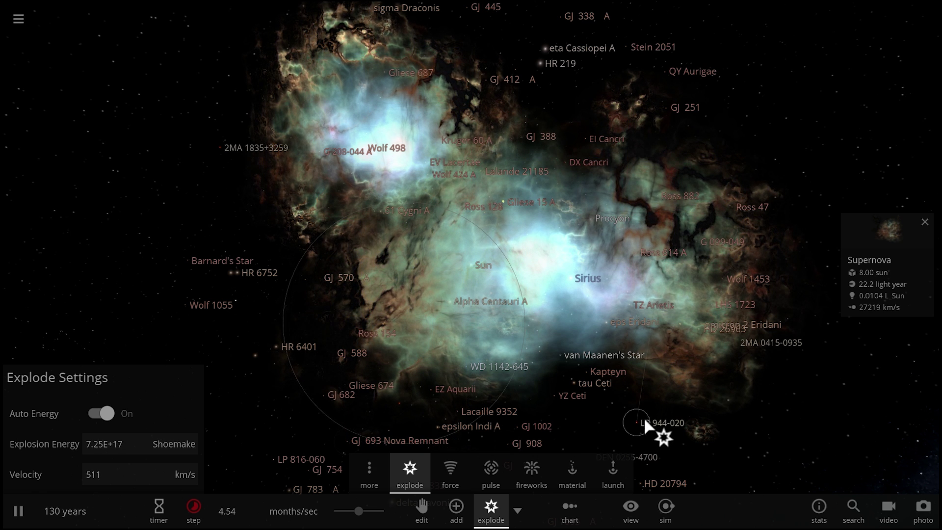
pyautogui.click(658, 402)
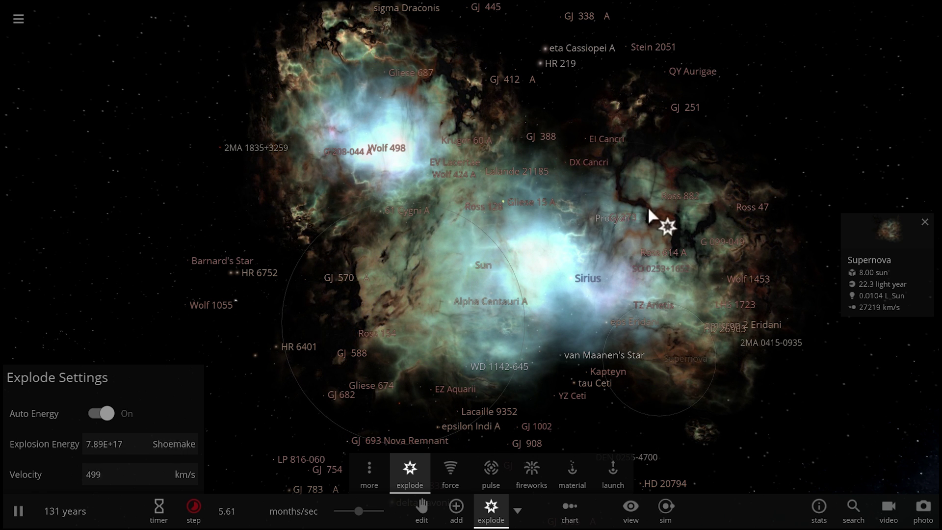
# Step: Explode the stars QY Aurigae, GJ 338 A and GJ 570 A, and leave the Explode tool
pyautogui.click(677, 109)
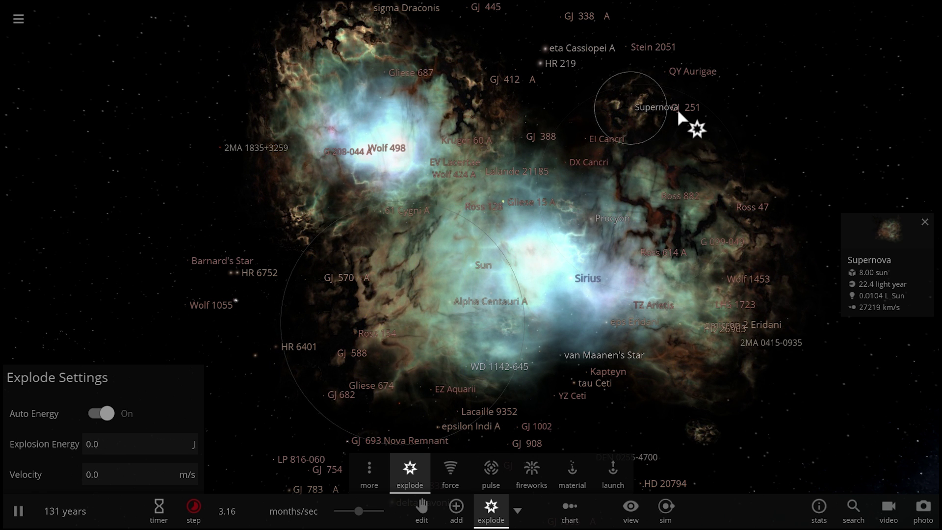
pyautogui.click(675, 66)
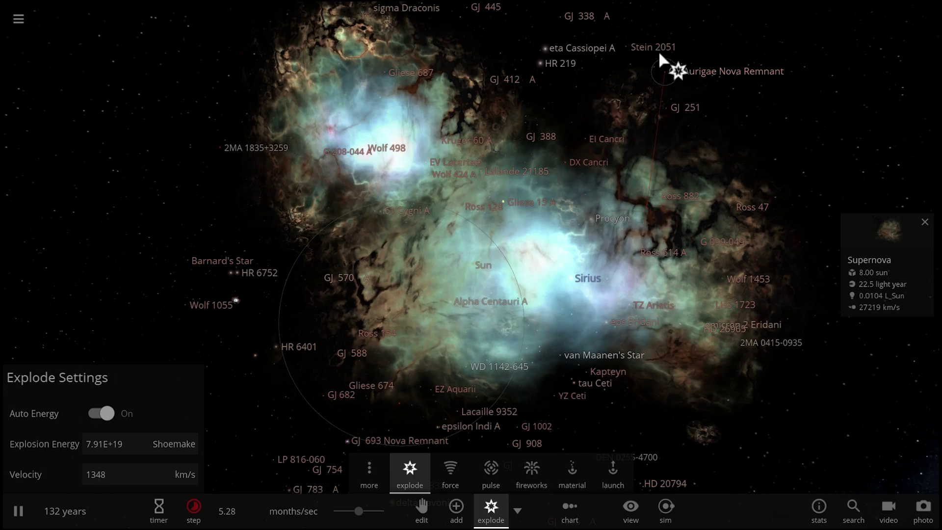
pyautogui.click(604, 98)
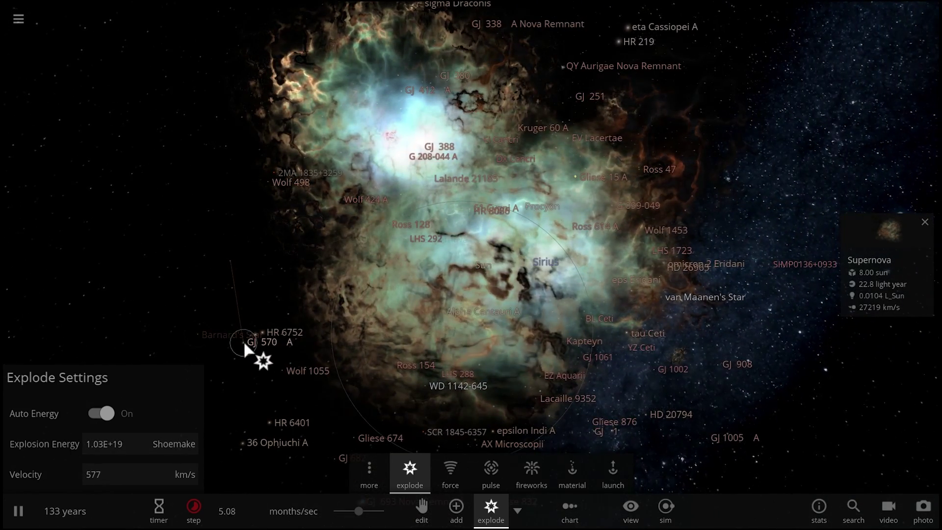
pyautogui.click(243, 341)
pyautogui.press('Escape')
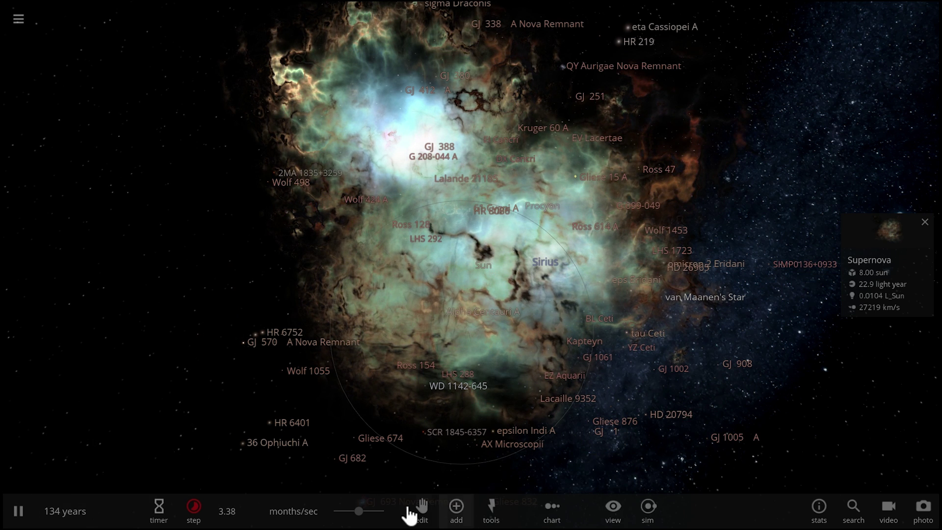
# Step: Try to raise the simulation speed to 71.4 years/sec and watch the newly exploded stars around the cloud
pyautogui.moveTo(362, 516); pyautogui.dragTo(373, 518)
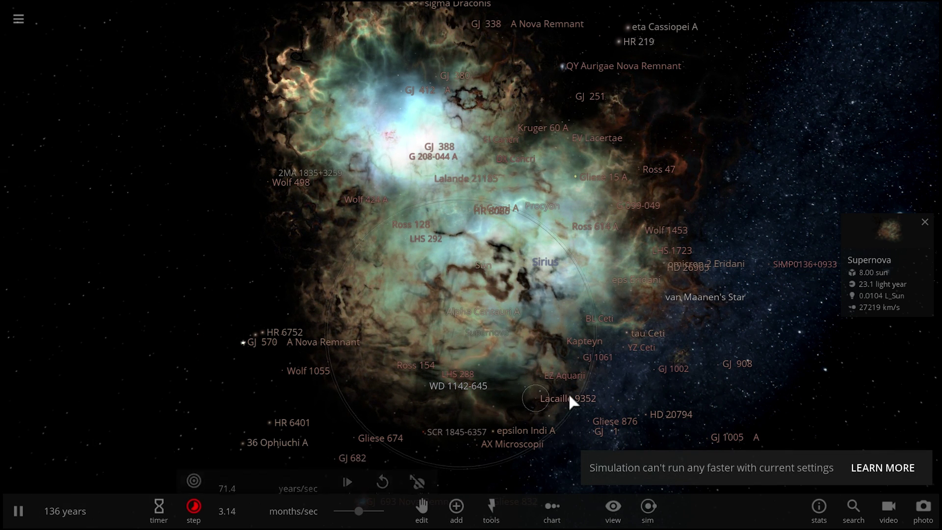
pyautogui.moveTo(569, 394); pyautogui.dragTo(605, 379)
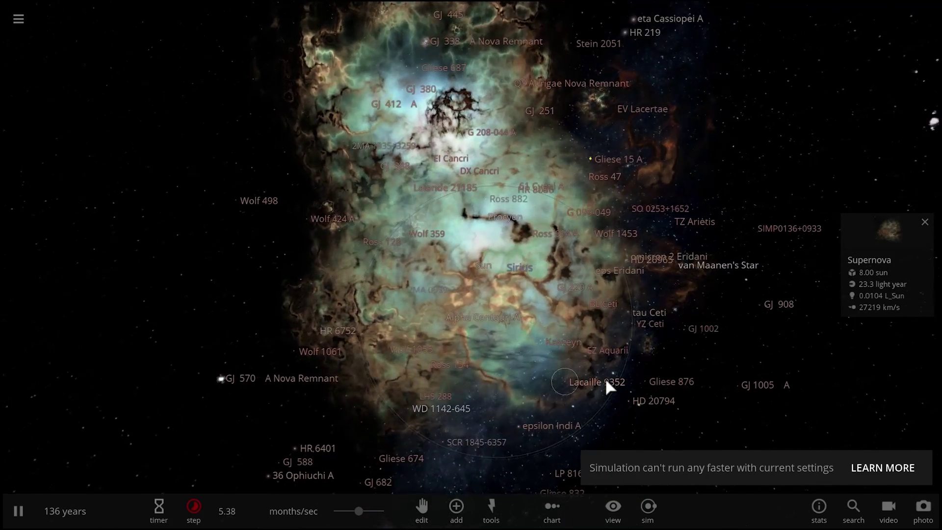